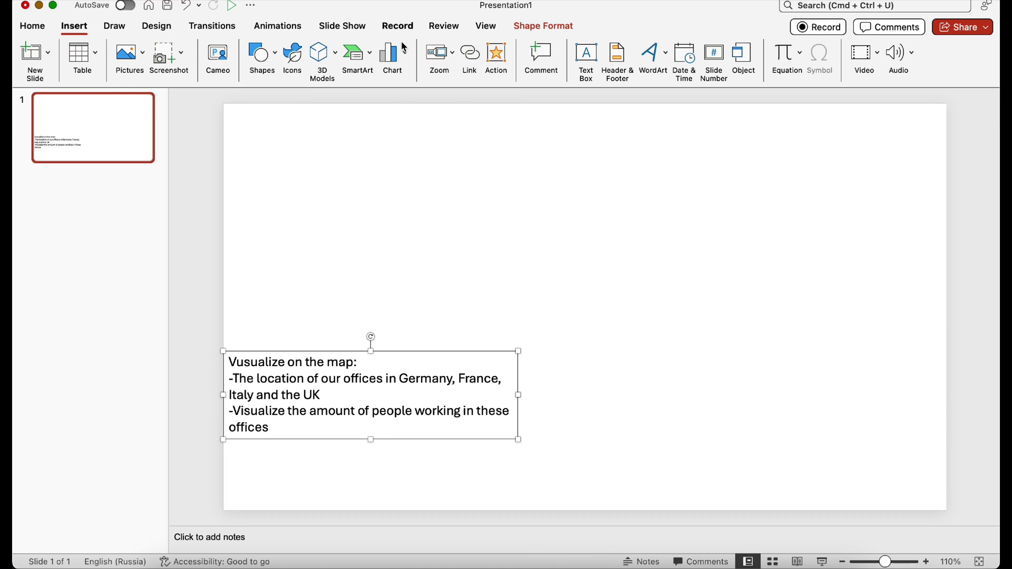
Insert a Filled Map chart on the slide.
{"action": "left_click", "coordinate": [396, 69]}
{"action": "mouse_move", "coordinate": [399, 130]}
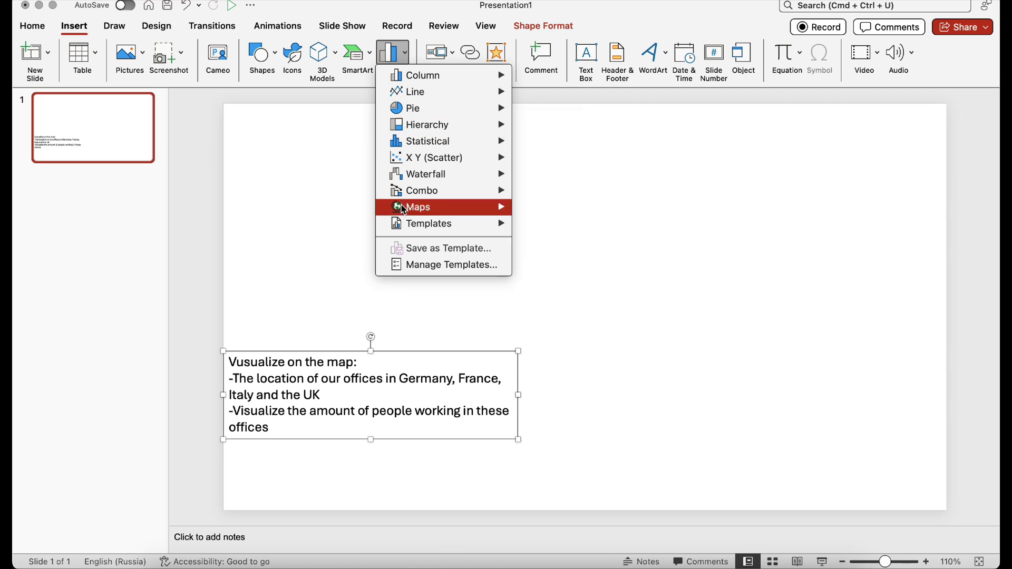
{"action": "mouse_move", "coordinate": [416, 206]}
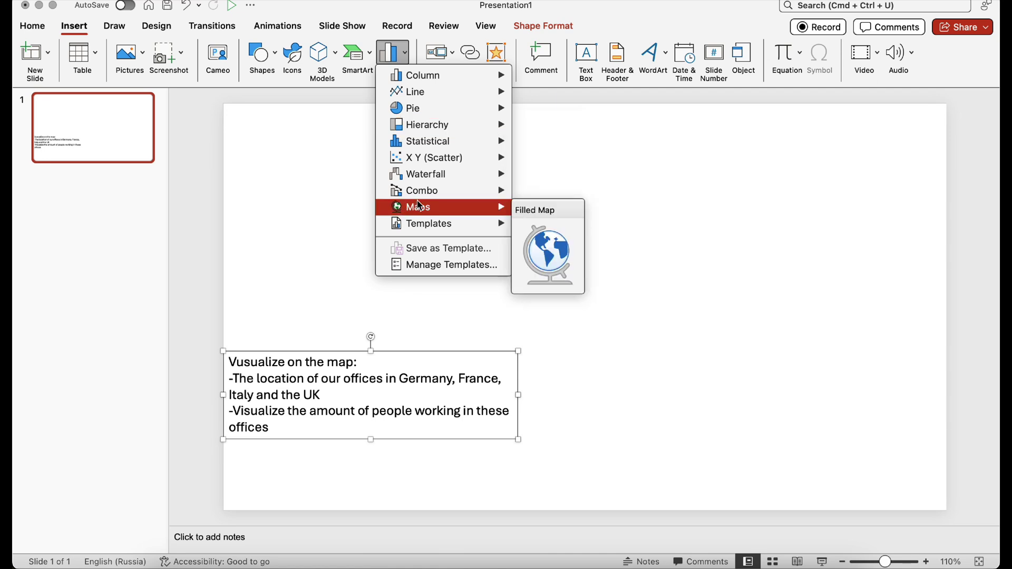
{"action": "left_click", "coordinate": [554, 270]}
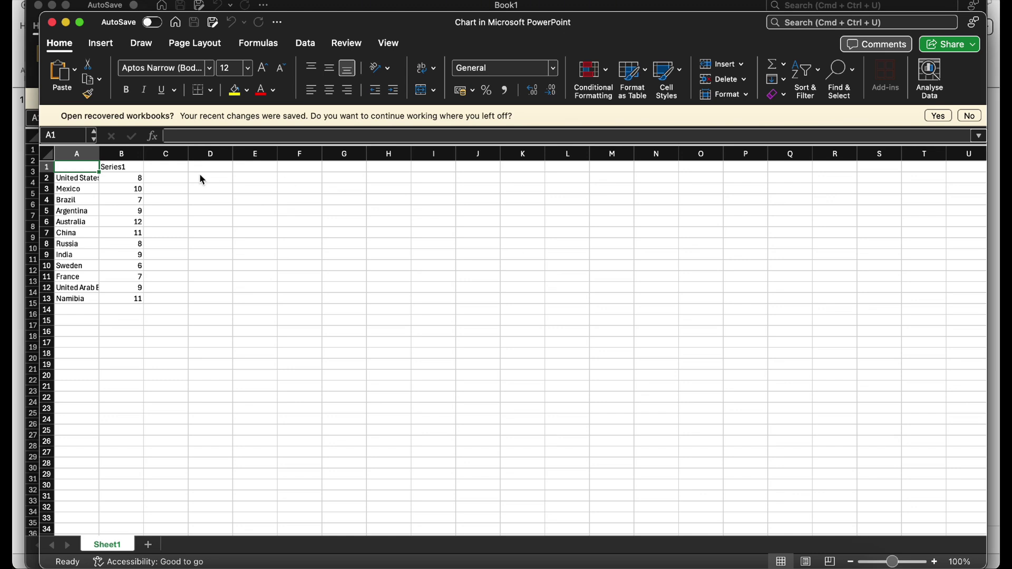
Examine the sample country names and their values in the chart's data sheet.
{"action": "left_click", "coordinate": [132, 202]}
{"action": "left_click", "coordinate": [132, 180]}
{"action": "left_click", "coordinate": [74, 179]}
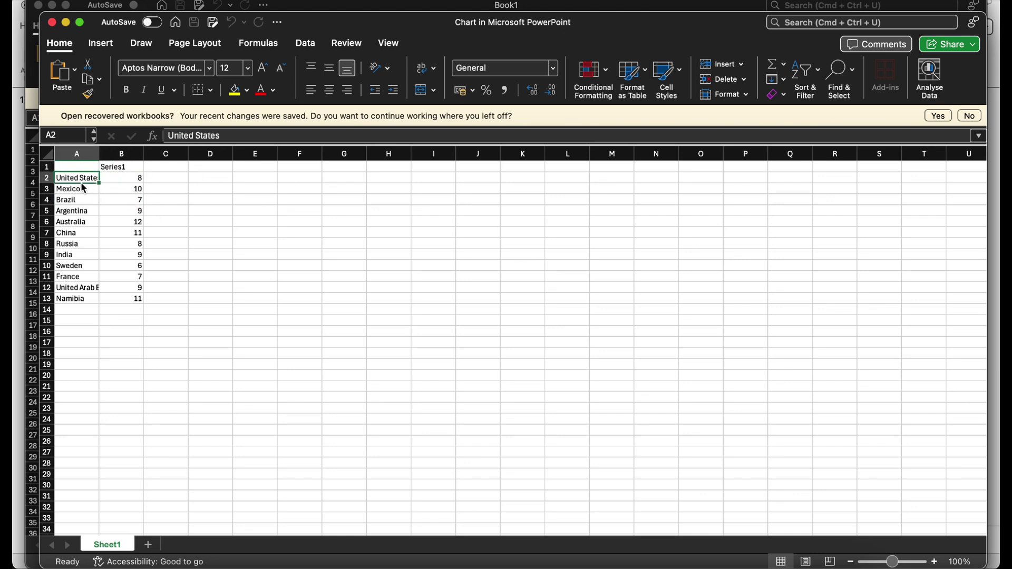
{"action": "left_click", "coordinate": [90, 221]}
{"action": "left_click", "coordinate": [73, 288]}
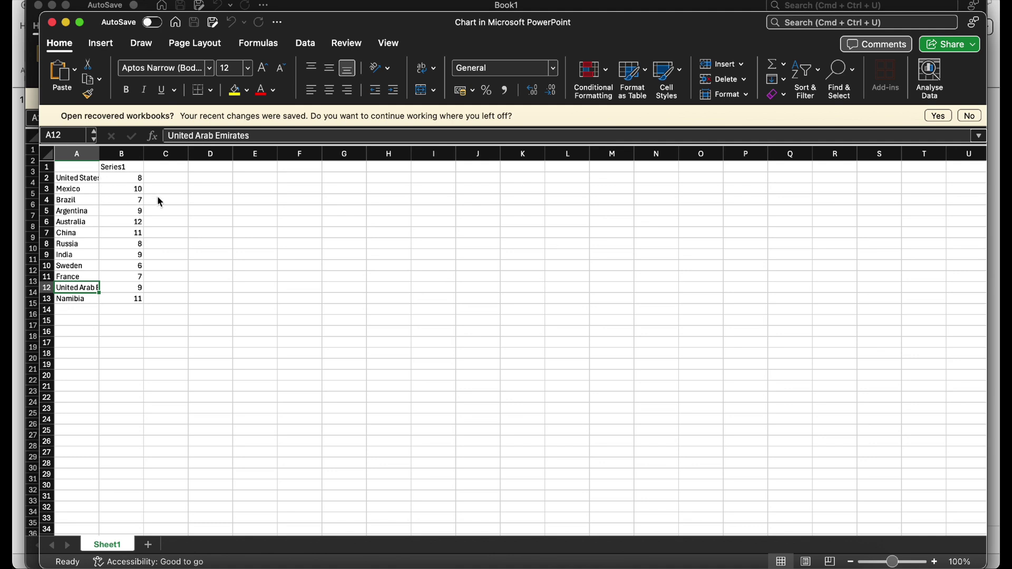
{"action": "left_click", "coordinate": [136, 182]}
{"action": "left_click", "coordinate": [137, 214]}
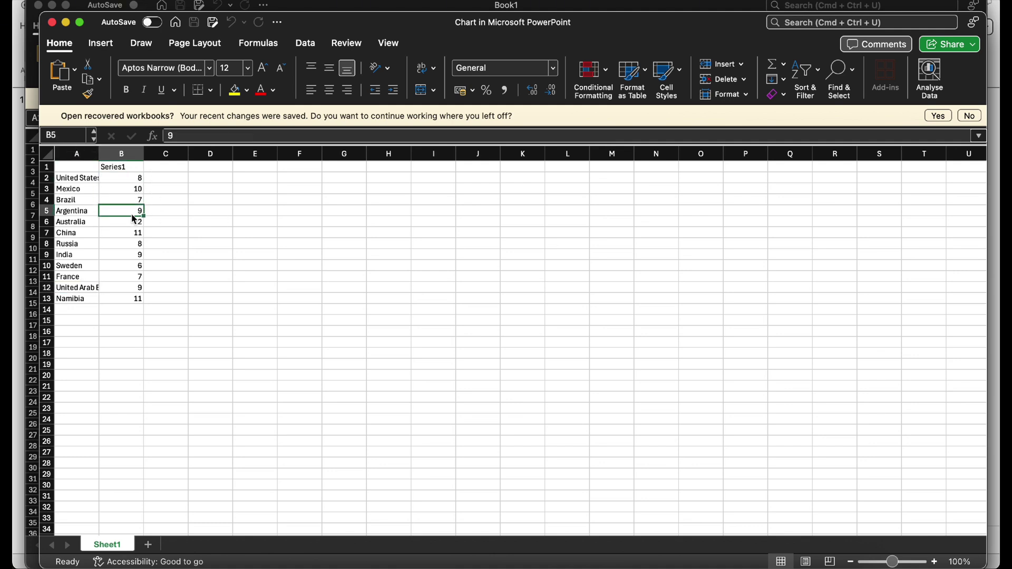
{"action": "left_click", "coordinate": [121, 201]}
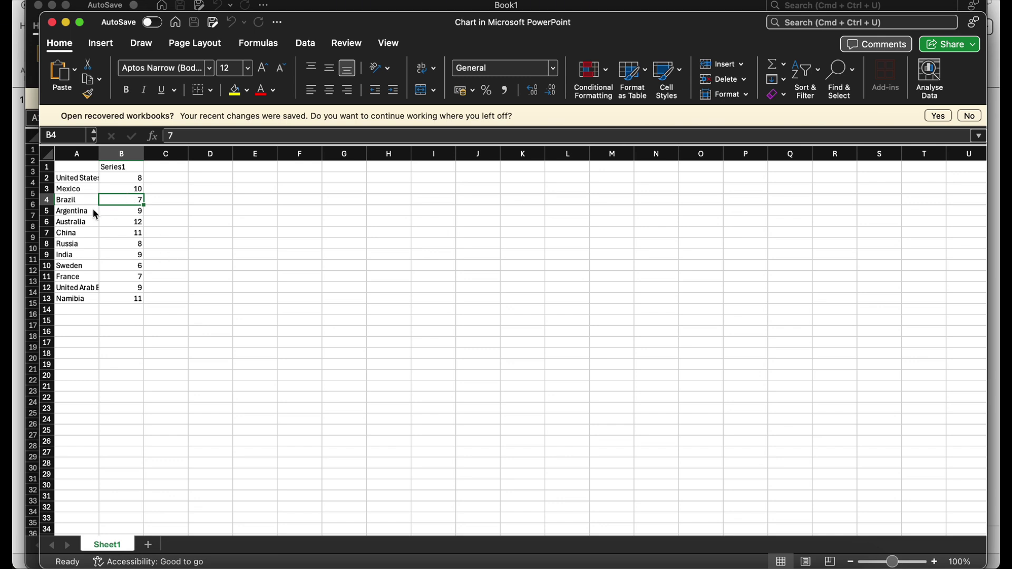
{"action": "left_click", "coordinate": [83, 183]}
{"action": "left_click_drag", "start_coordinate": [83, 182], "coordinate": [85, 309]}
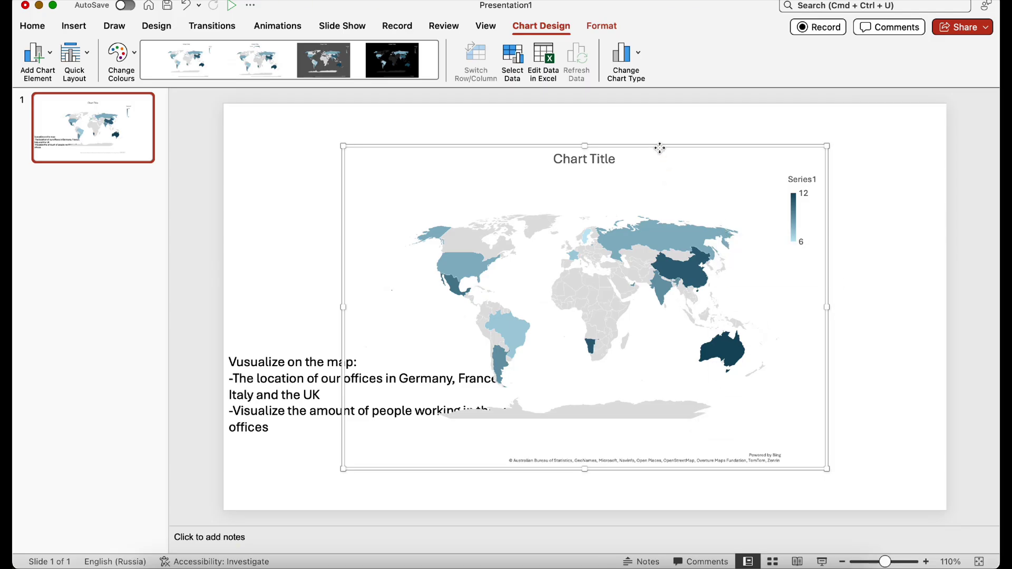
Move the map chart toward the upper-right corner of the slide, uncovering more of the text box.
{"action": "left_click_drag", "start_coordinate": [659, 149], "coordinate": [762, 130]}
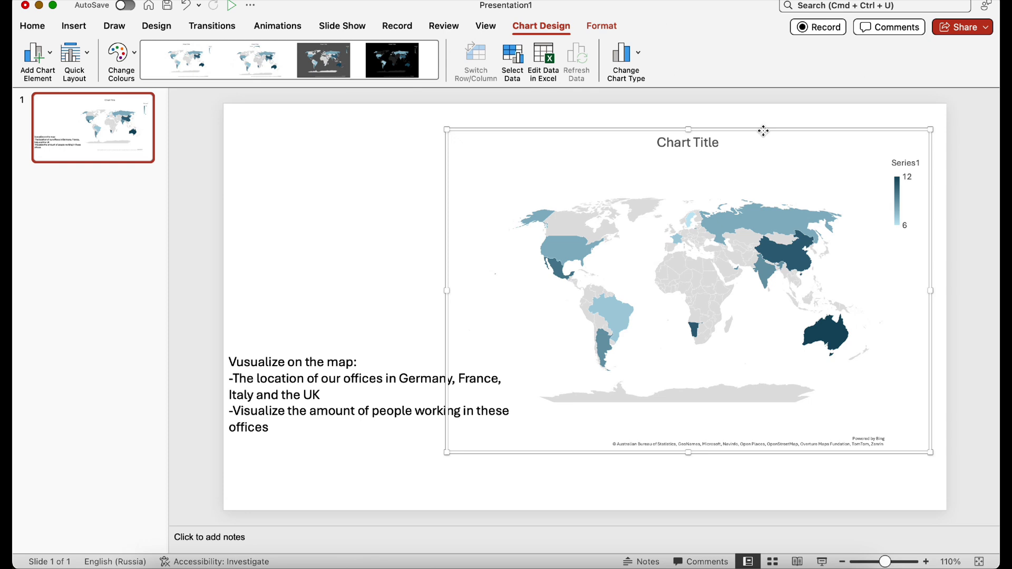
{"action": "left_click", "coordinate": [411, 389]}
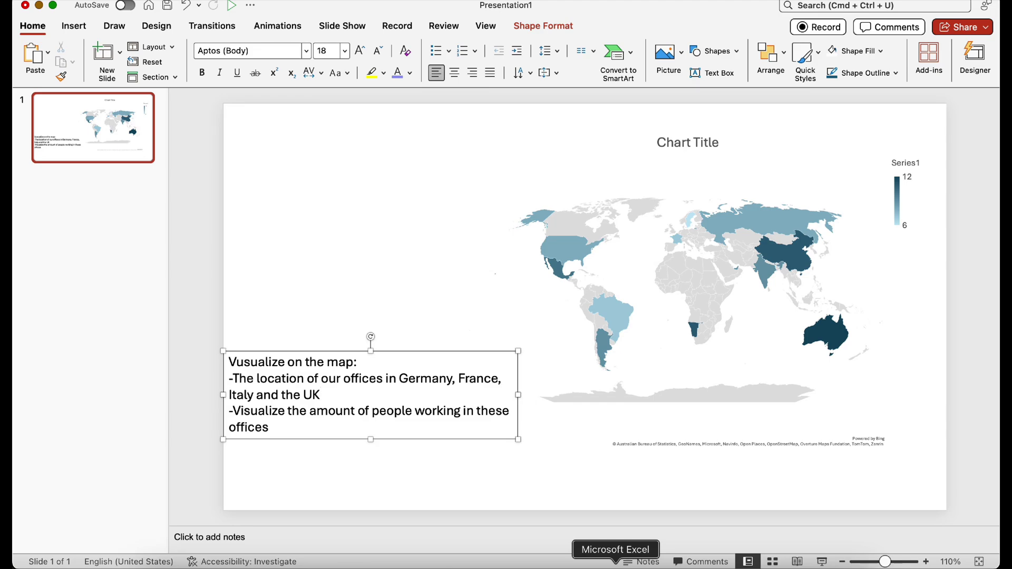
Switch to the chart's data sheet in Excel and delete rows 6 to 13, Australia through Namibia.
{"action": "left_click", "coordinate": [615, 562]}
{"action": "left_click", "coordinate": [275, 388]}
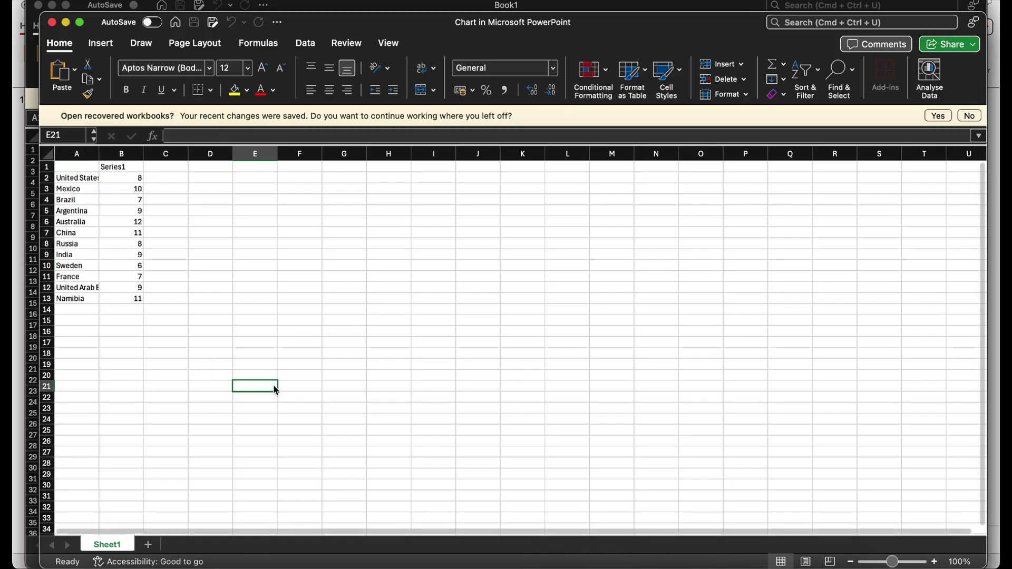
{"action": "left_click", "coordinate": [121, 222]}
{"action": "left_click", "coordinate": [65, 210]}
{"action": "left_click", "coordinate": [301, 420]}
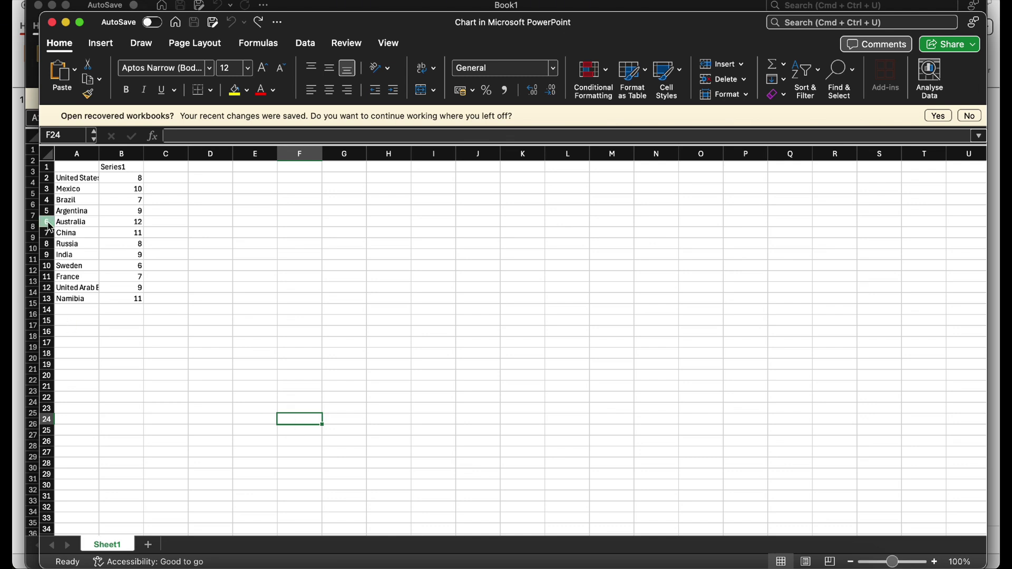
{"action": "left_click_drag", "start_coordinate": [48, 221], "coordinate": [100, 311]}
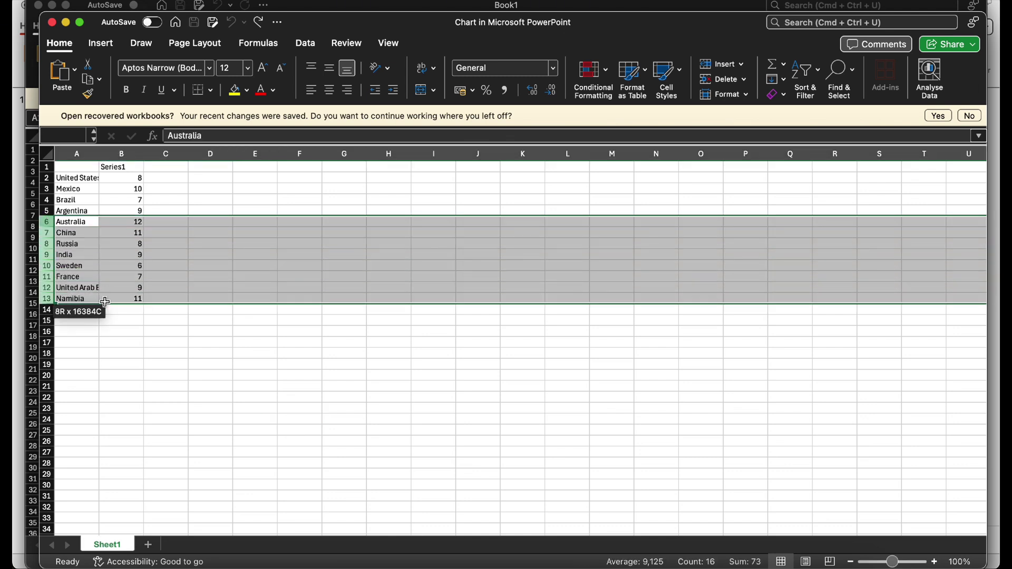
{"action": "right_click", "coordinate": [48, 273]}
{"action": "left_click", "coordinate": [69, 363]}
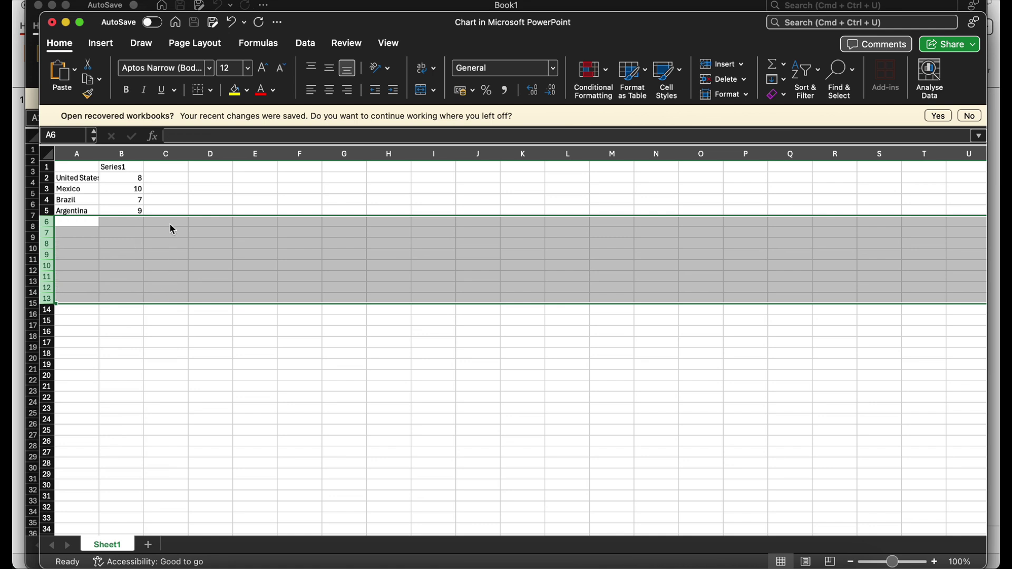
{"action": "left_click", "coordinate": [170, 224]}
Widen column A and replace the country names in A2:A5 with Germany, France, Italy and UK.
{"action": "left_click", "coordinate": [94, 179]}
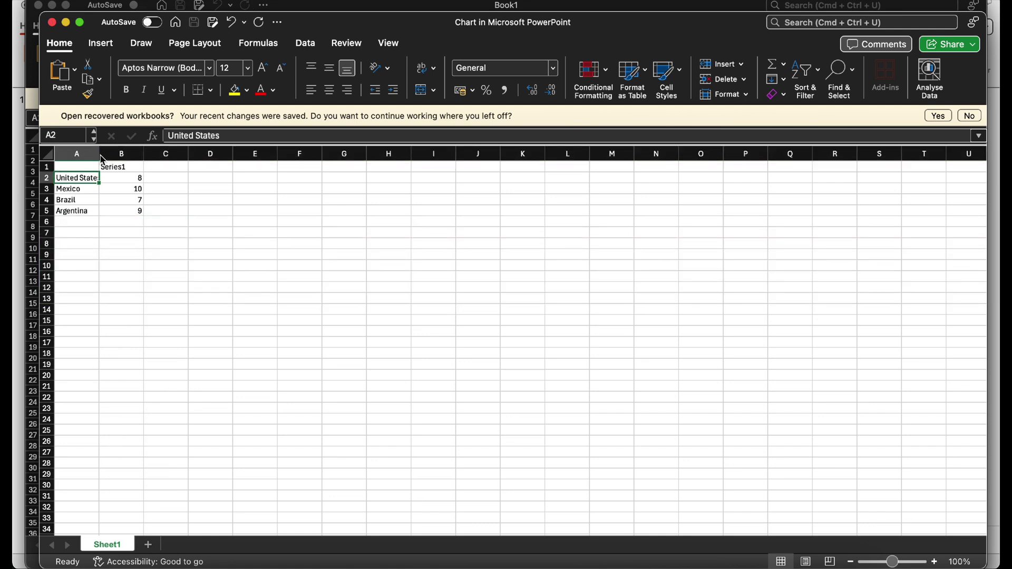
{"action": "left_click_drag", "start_coordinate": [101, 156], "coordinate": [120, 158]}
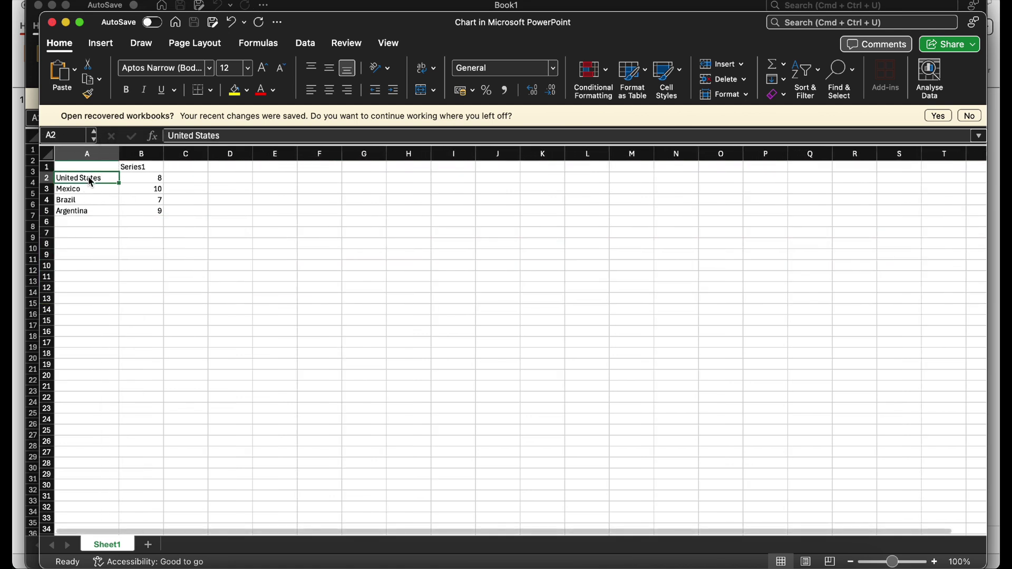
{"action": "type", "text": "Germany"}
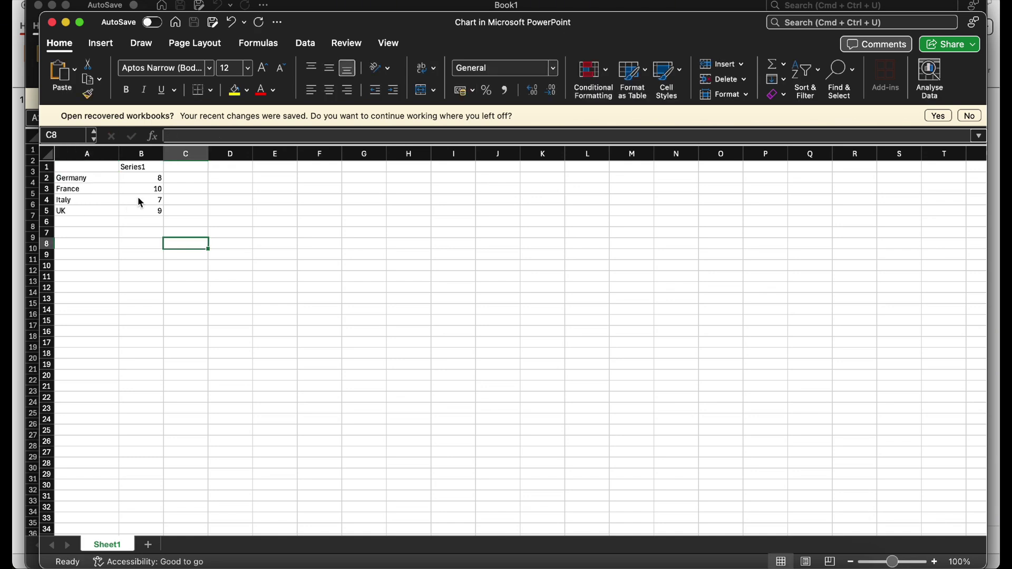
Review the Series1 values in B2:B5 for the four countries.
{"action": "left_click", "coordinate": [140, 200]}
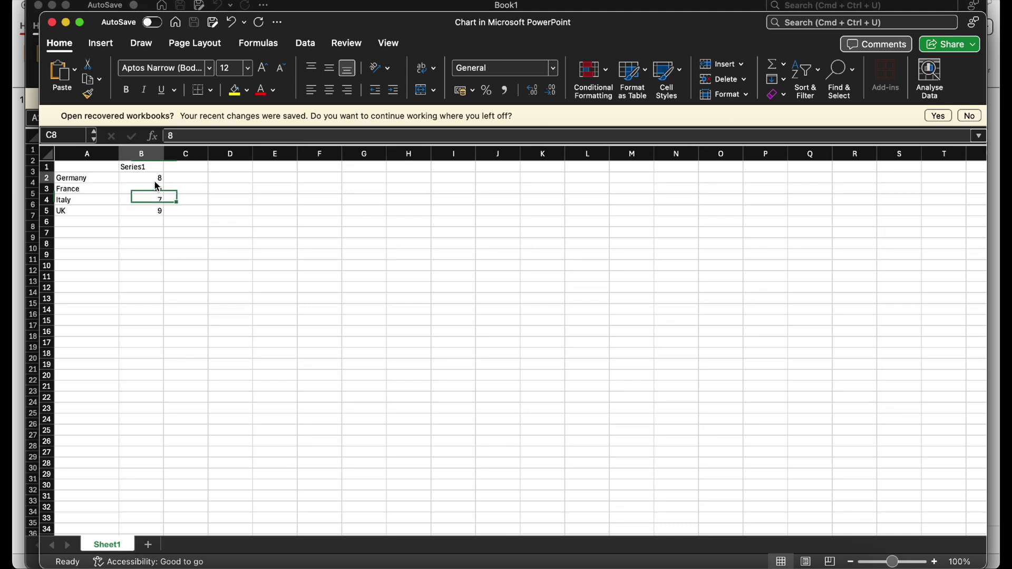
{"action": "key", "text": "Up"}
{"action": "key", "text": "Up"}
{"action": "left_click", "coordinate": [149, 201]}
{"action": "left_click", "coordinate": [146, 214]}
{"action": "left_click", "coordinate": [151, 189]}
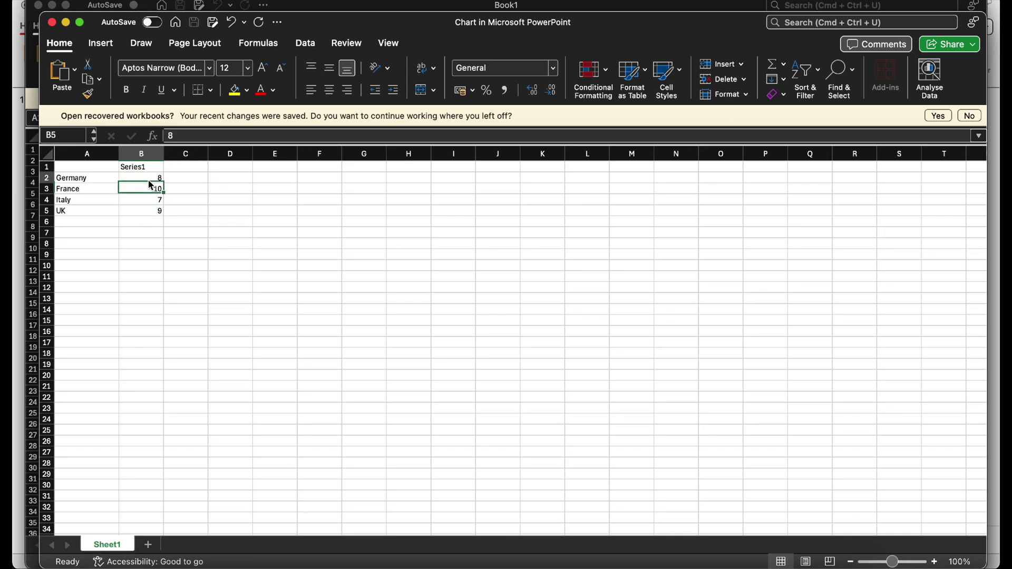
{"action": "left_click", "coordinate": [149, 182]}
{"action": "left_click", "coordinate": [148, 195]}
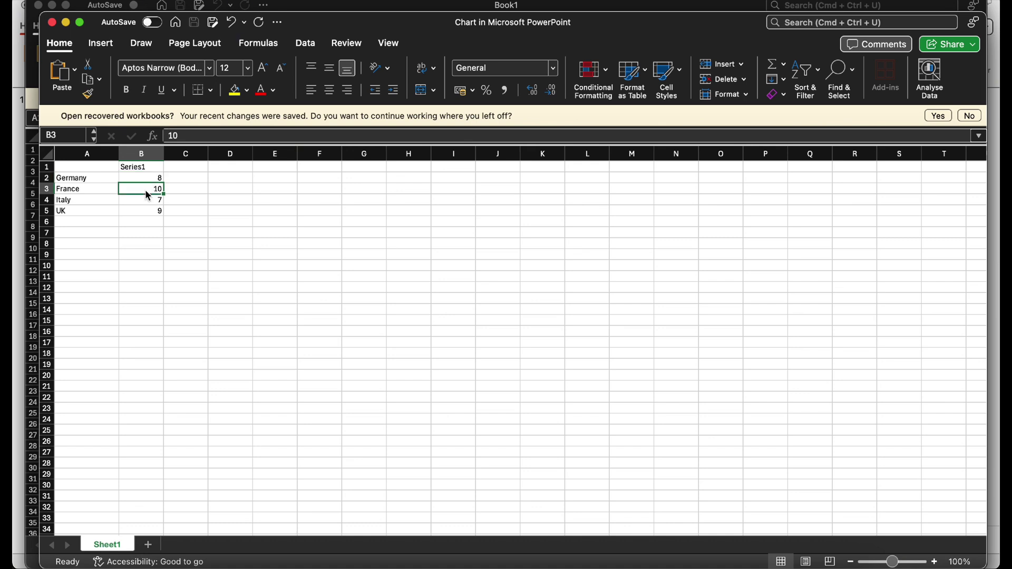
Close the chart's data sheet and compare the countries on the map with the text box's request.
{"action": "left_click", "coordinate": [53, 23]}
{"action": "mouse_move", "coordinate": [712, 340]}
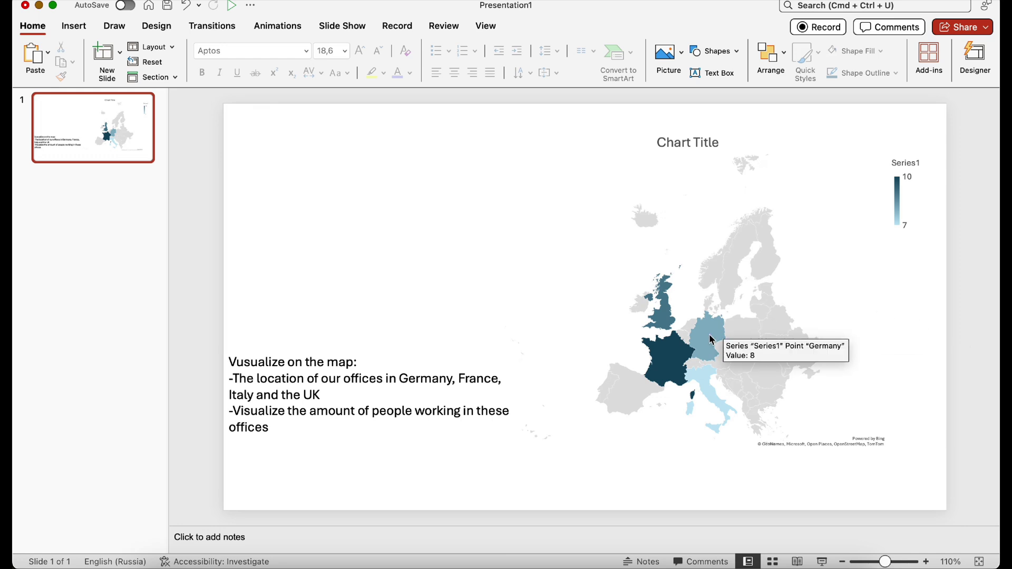
{"action": "mouse_move", "coordinate": [690, 362]}
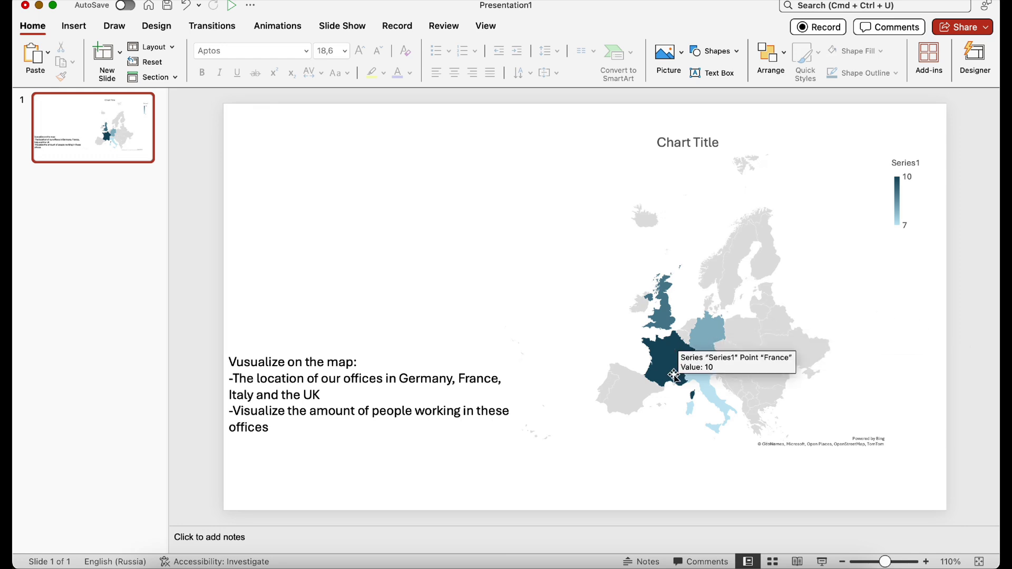
{"action": "mouse_move", "coordinate": [708, 387]}
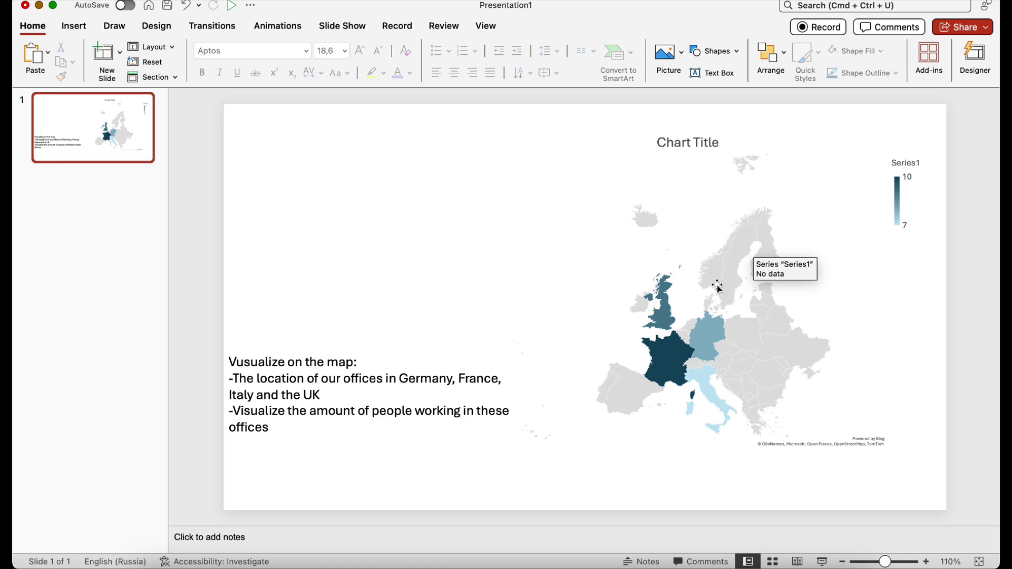
{"action": "left_click", "coordinate": [384, 378]}
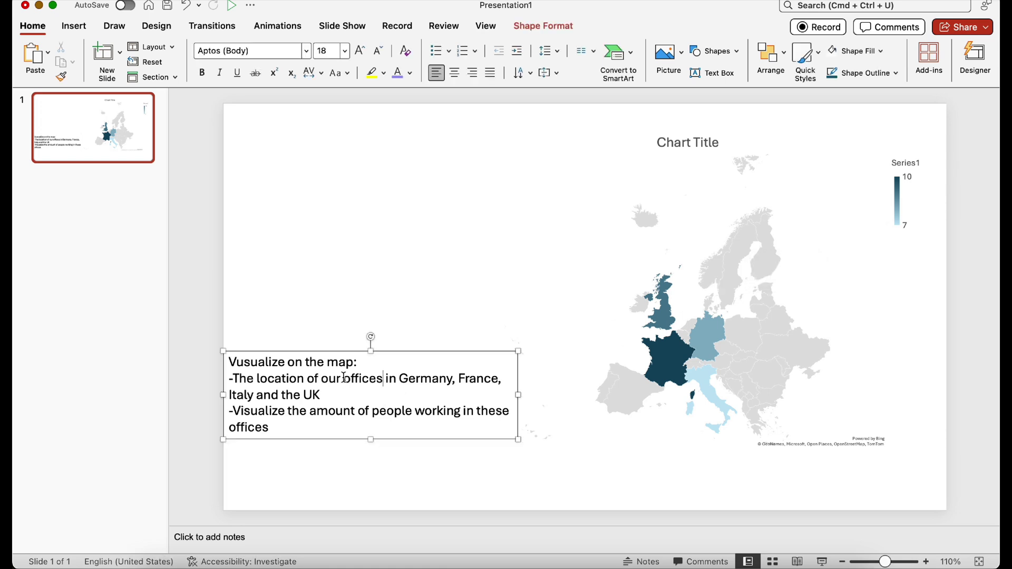
{"action": "left_click_drag", "start_coordinate": [343, 378], "coordinate": [524, 407]}
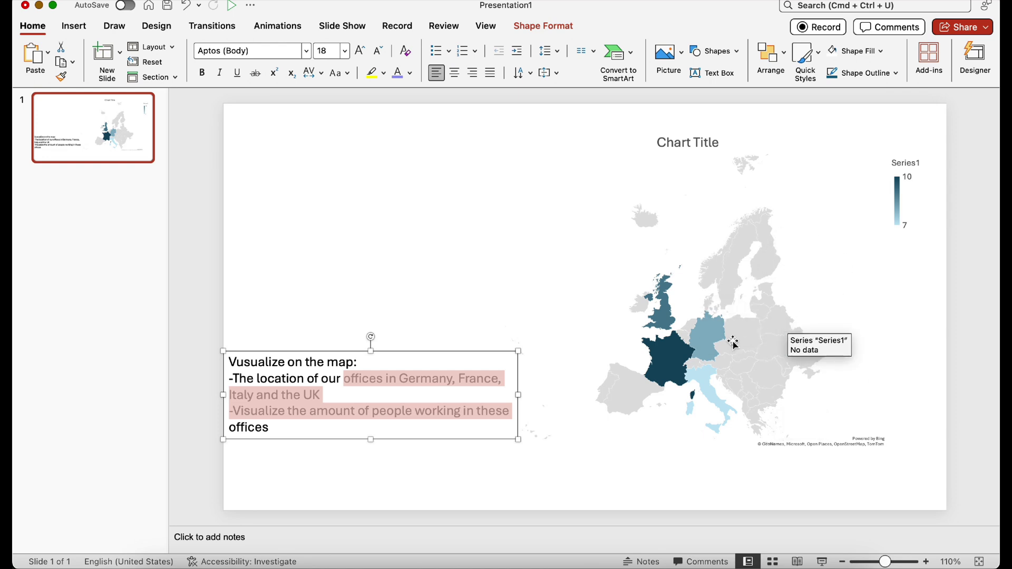
Open the Format Data Series settings for the map's data series.
{"action": "left_click", "coordinate": [751, 355]}
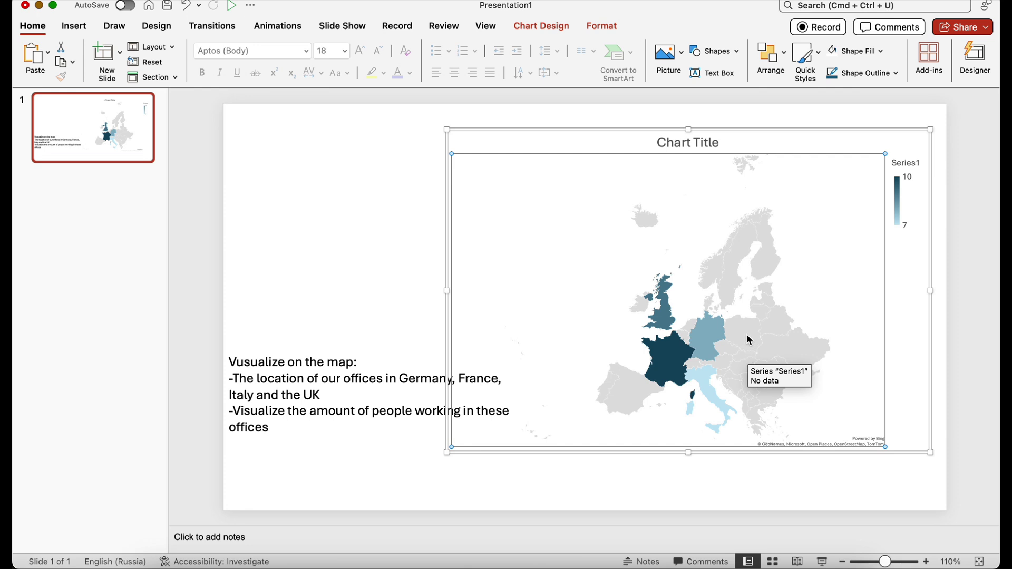
{"action": "right_click", "coordinate": [749, 340]}
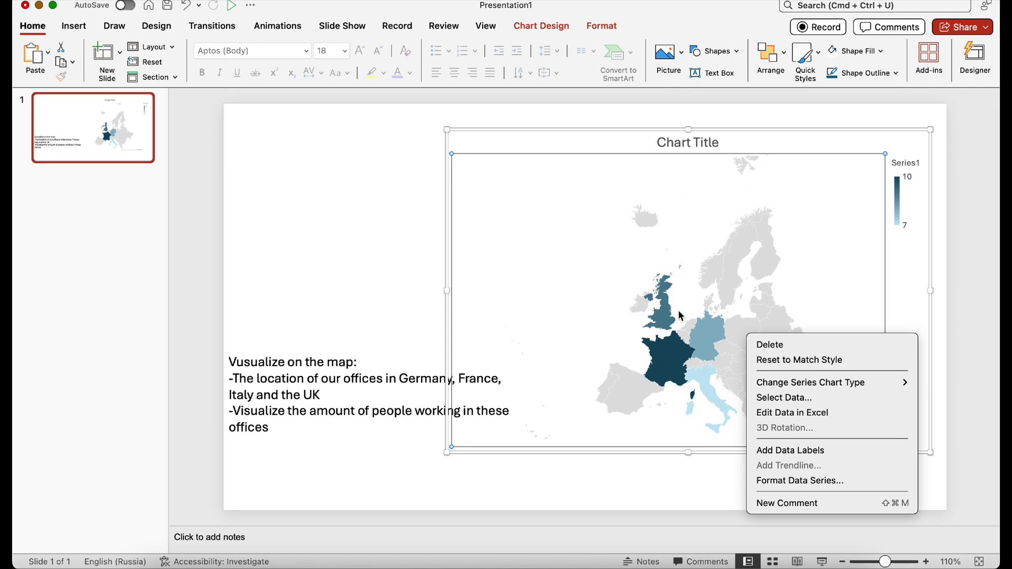
{"action": "left_click", "coordinate": [786, 485]}
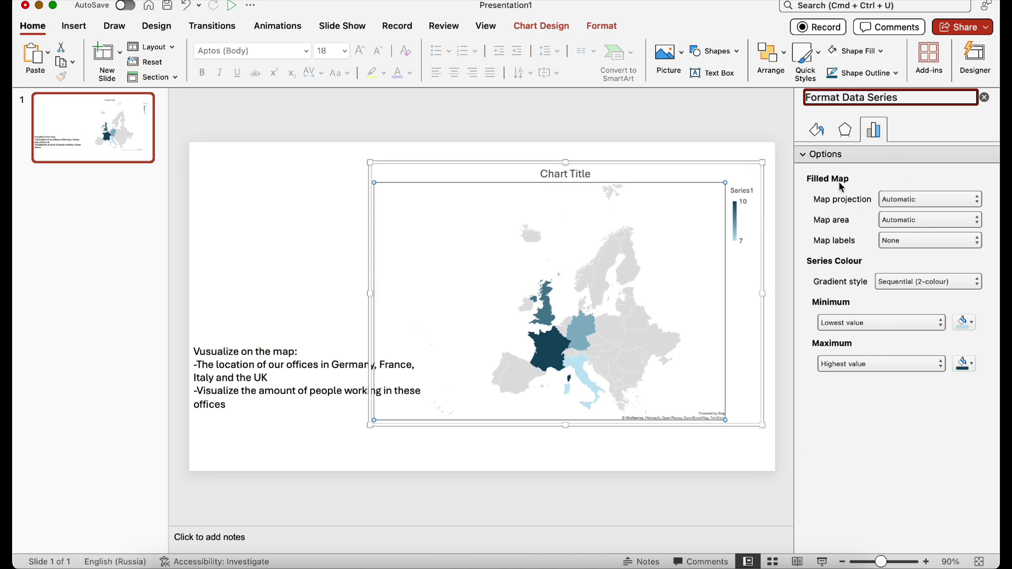
Try the Mercator map projection, and set the projection back to Automatic.
{"action": "left_click", "coordinate": [919, 201]}
{"action": "left_click", "coordinate": [919, 201]}
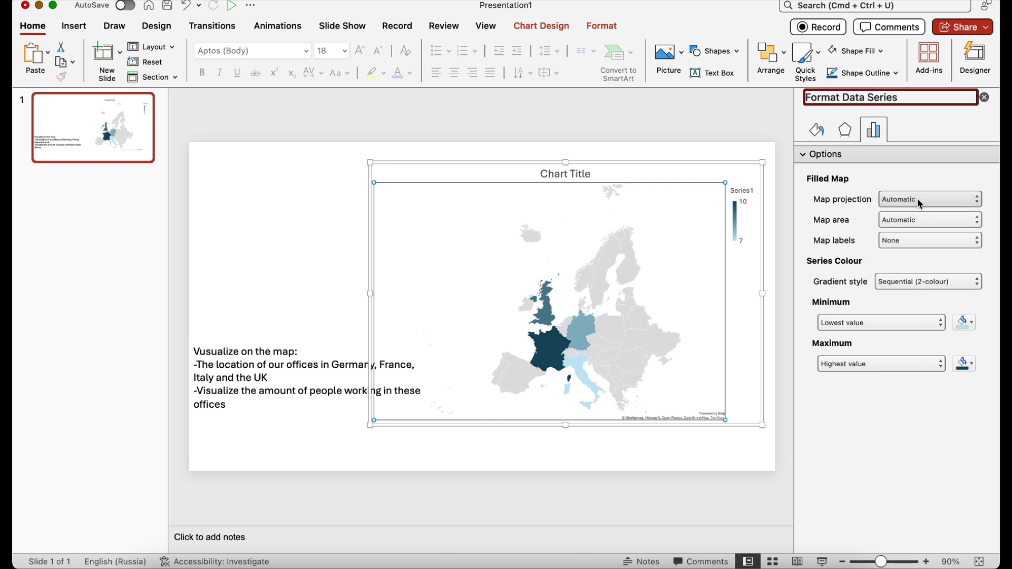
{"action": "left_click", "coordinate": [920, 202]}
{"action": "left_click", "coordinate": [917, 213]}
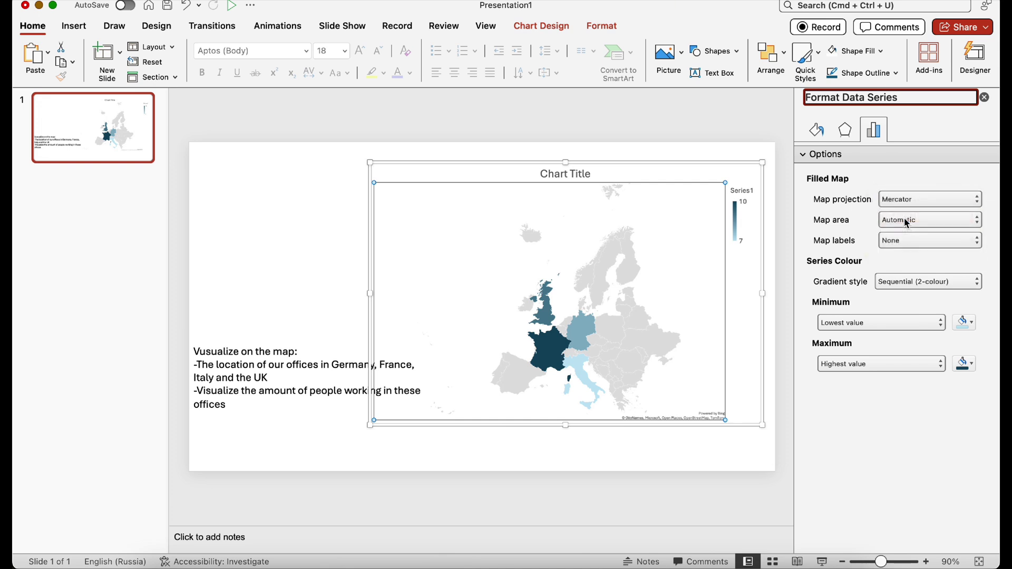
{"action": "left_click", "coordinate": [915, 192]}
{"action": "left_click", "coordinate": [914, 185]}
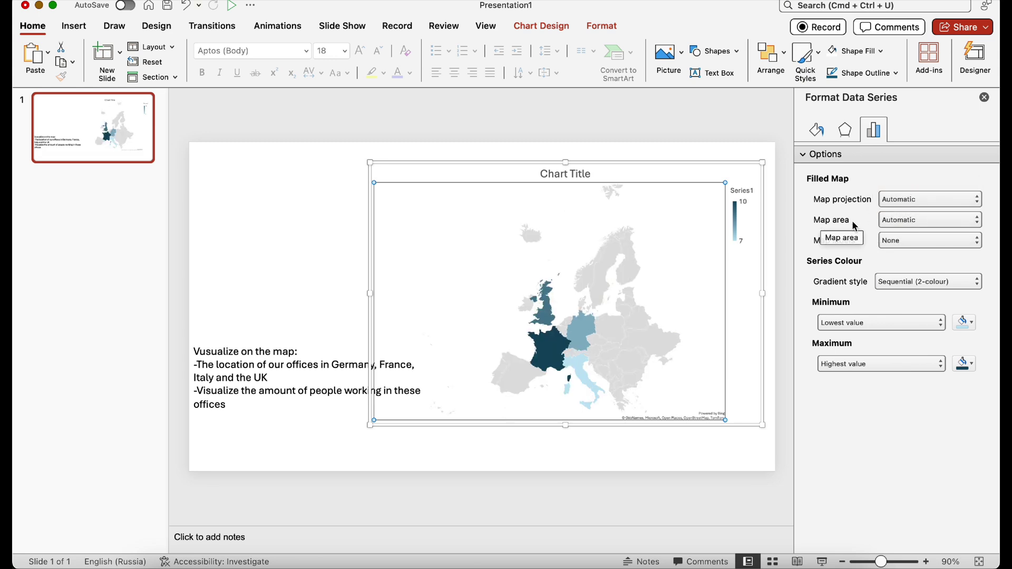
Set the map area to Only regions with data.
{"action": "left_click", "coordinate": [917, 228]}
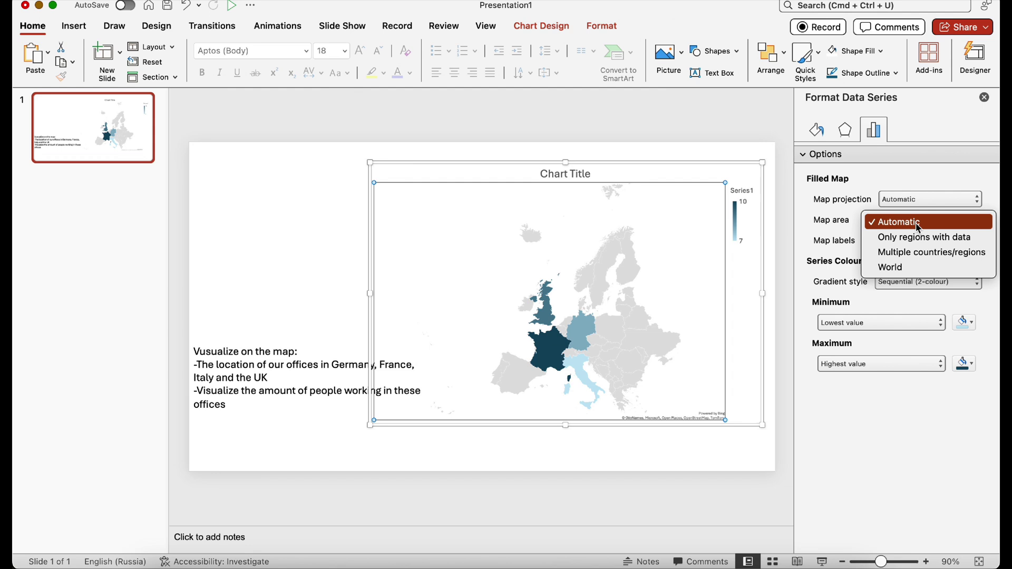
{"action": "left_click", "coordinate": [831, 222]}
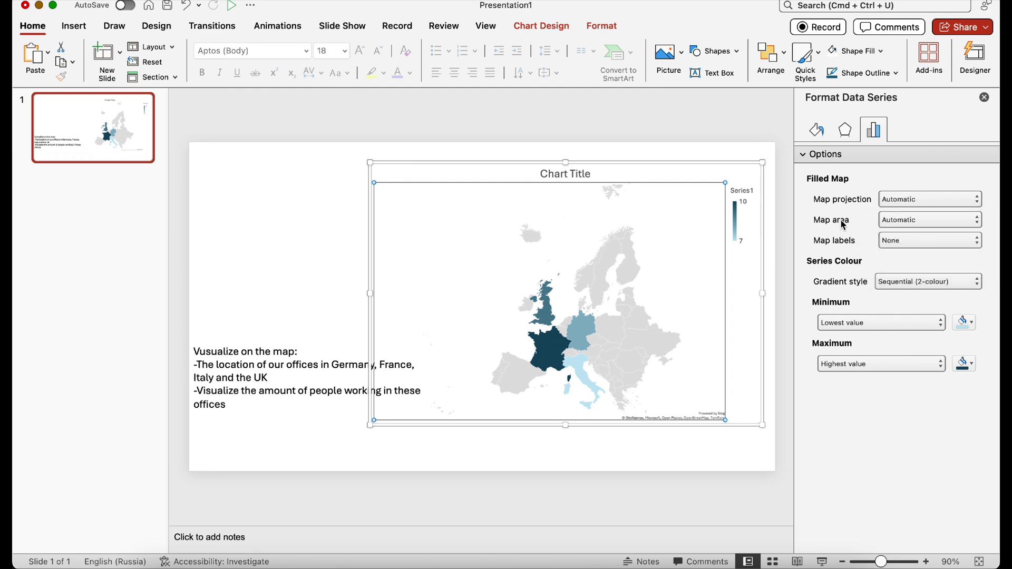
{"action": "left_click", "coordinate": [911, 226]}
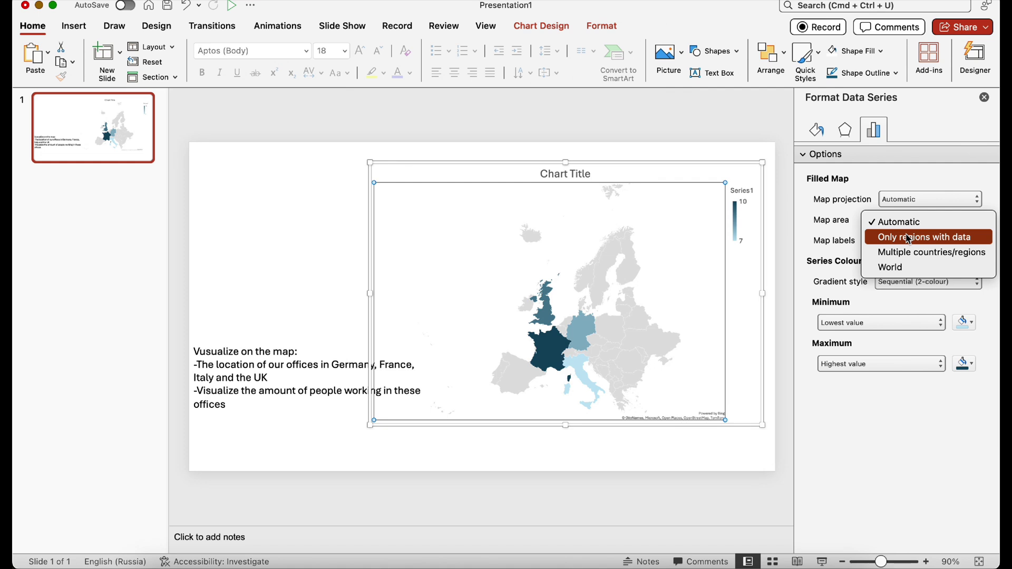
{"action": "left_click", "coordinate": [909, 238]}
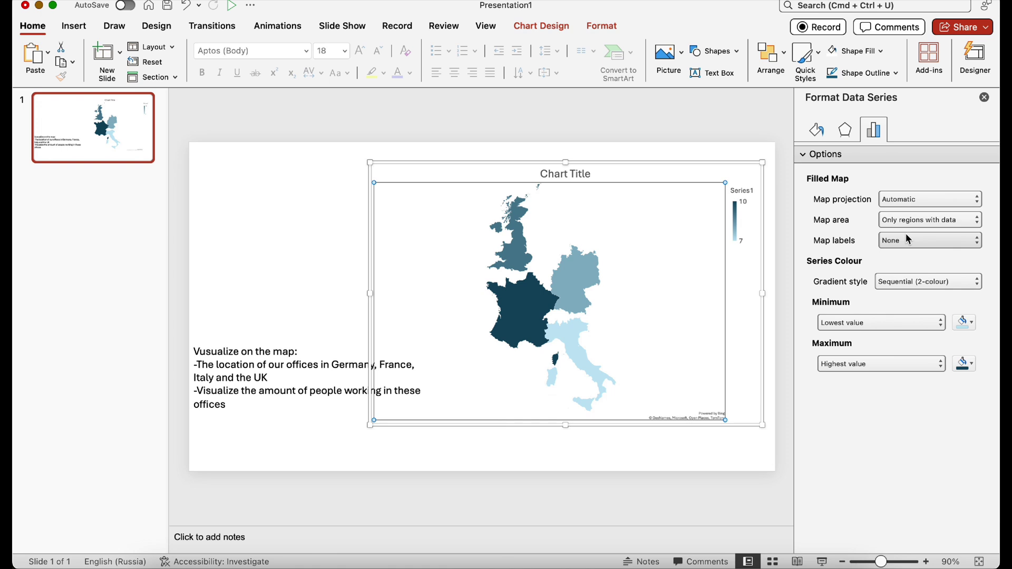
Delete the chart title and the legend from the map chart.
{"action": "left_click", "coordinate": [579, 173]}
{"action": "left_click", "coordinate": [584, 169]}
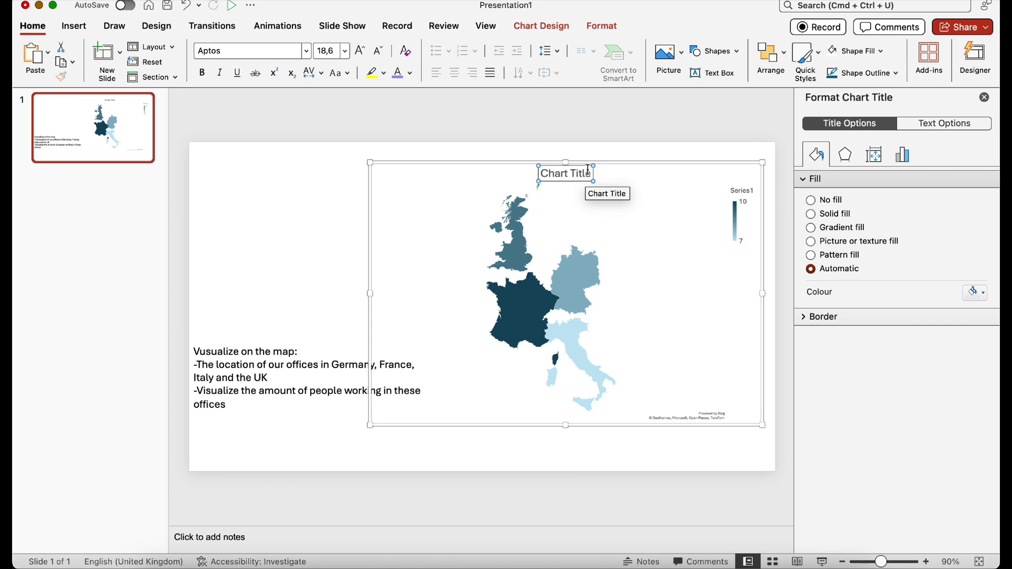
{"action": "key", "text": "Delete"}
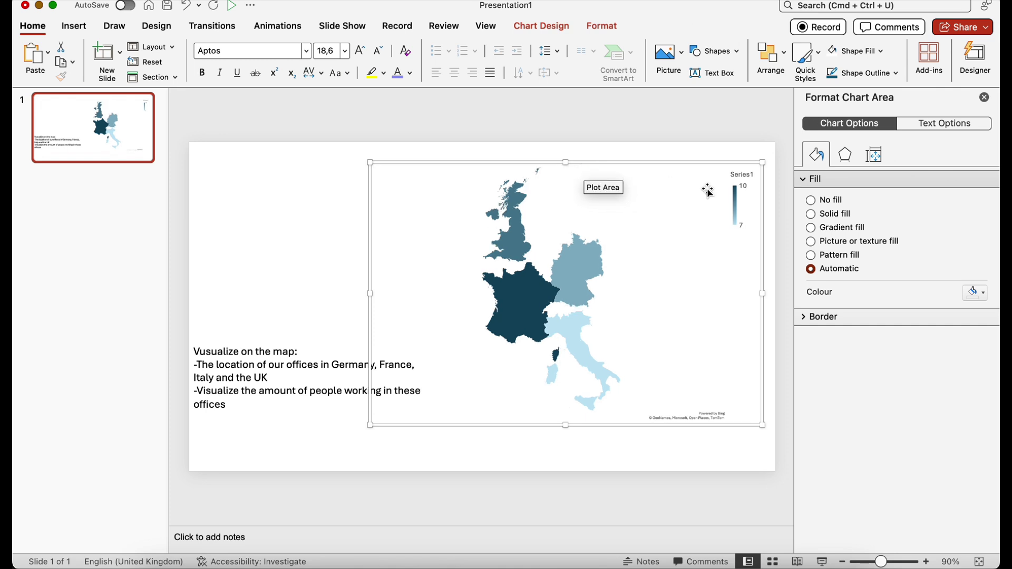
{"action": "left_click", "coordinate": [734, 194]}
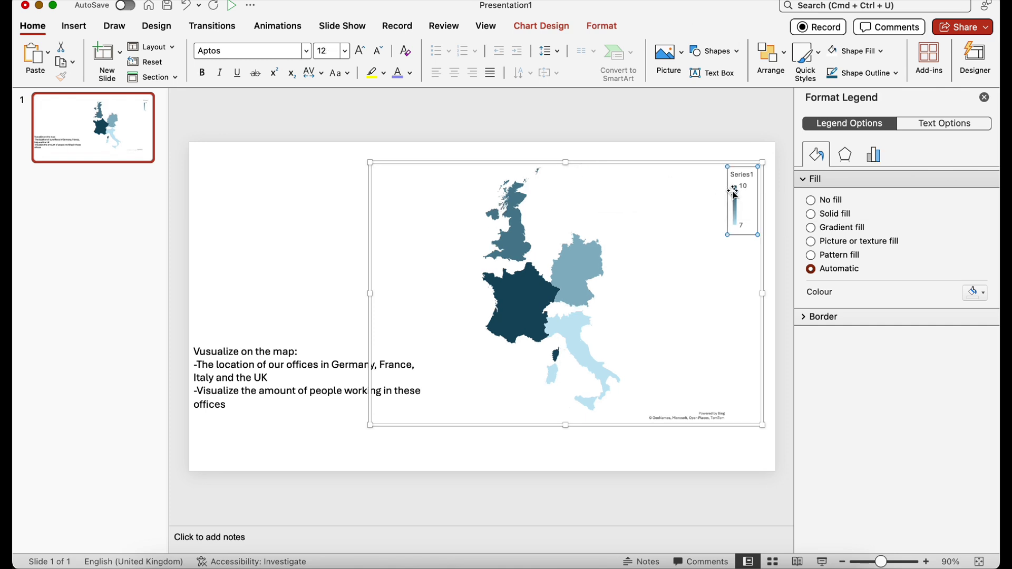
{"action": "key", "text": "Delete"}
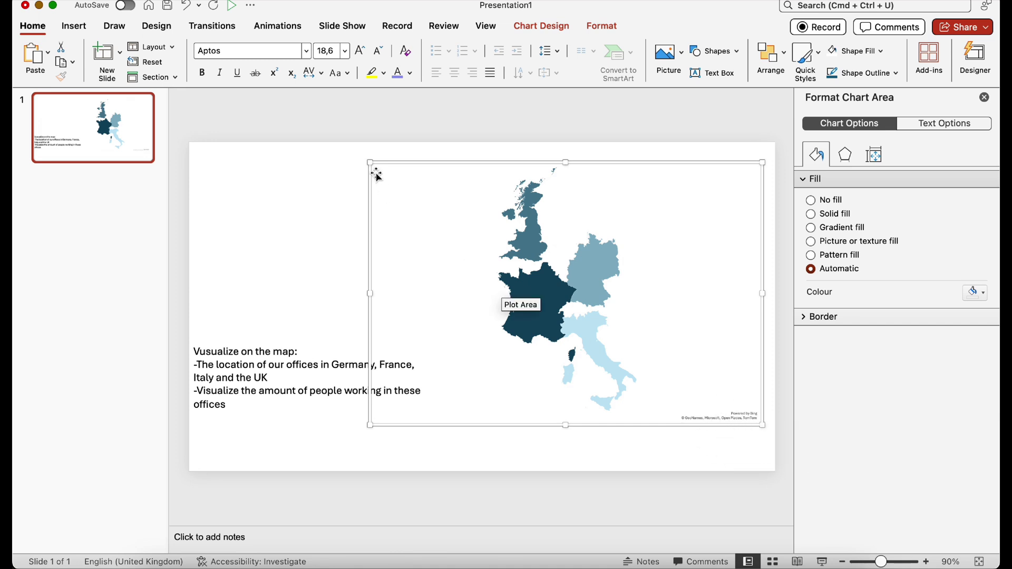
Resize the map chart to fill the slide's right half, from the slide's upper edge to just below its lower edge.
{"action": "left_click_drag", "start_coordinate": [370, 163], "coordinate": [292, 129]}
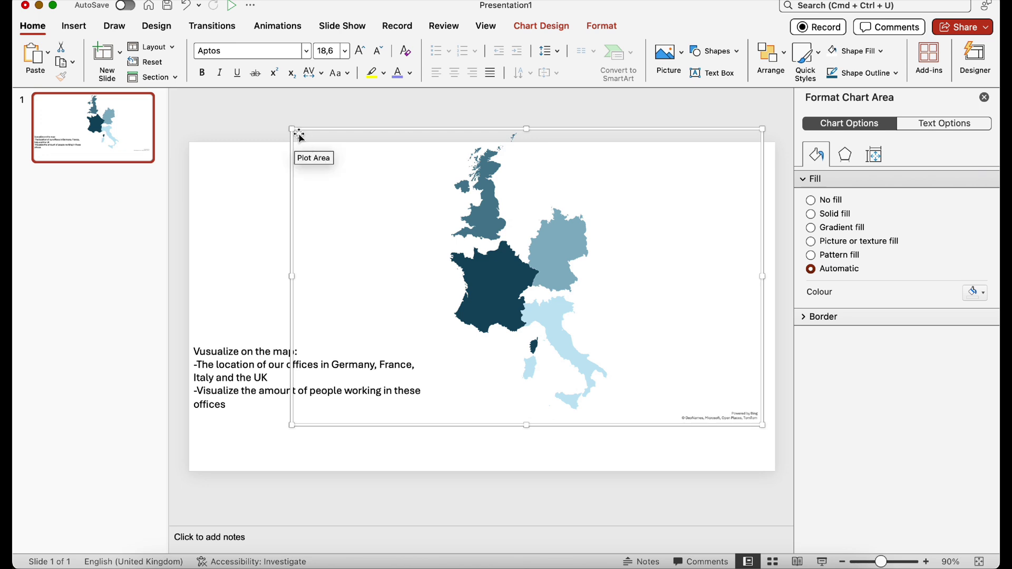
{"action": "left_click_drag", "start_coordinate": [292, 130], "coordinate": [447, 180]}
{"action": "left_click_drag", "start_coordinate": [472, 148], "coordinate": [498, 166]}
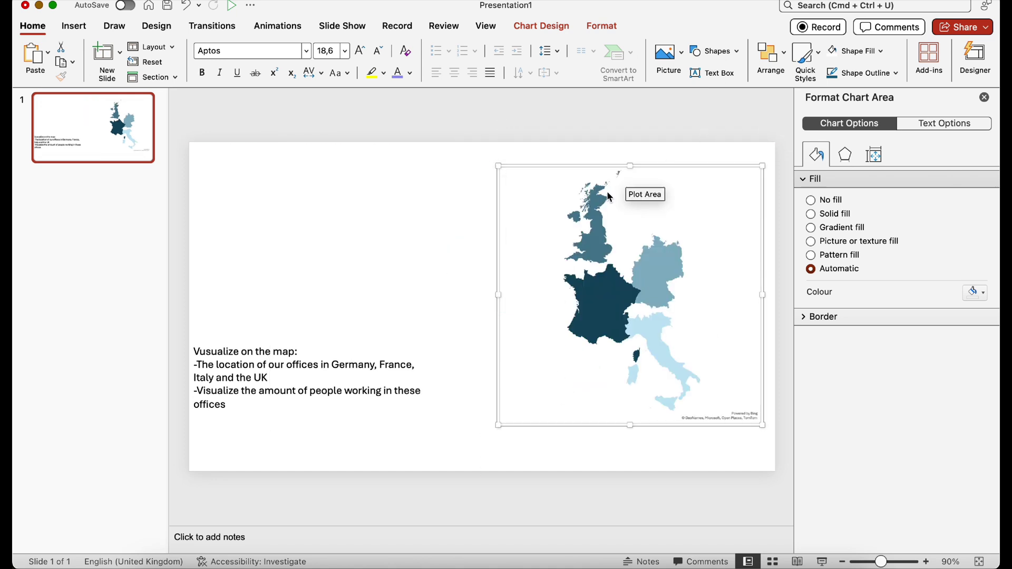
{"action": "left_click_drag", "start_coordinate": [630, 424], "coordinate": [625, 489]}
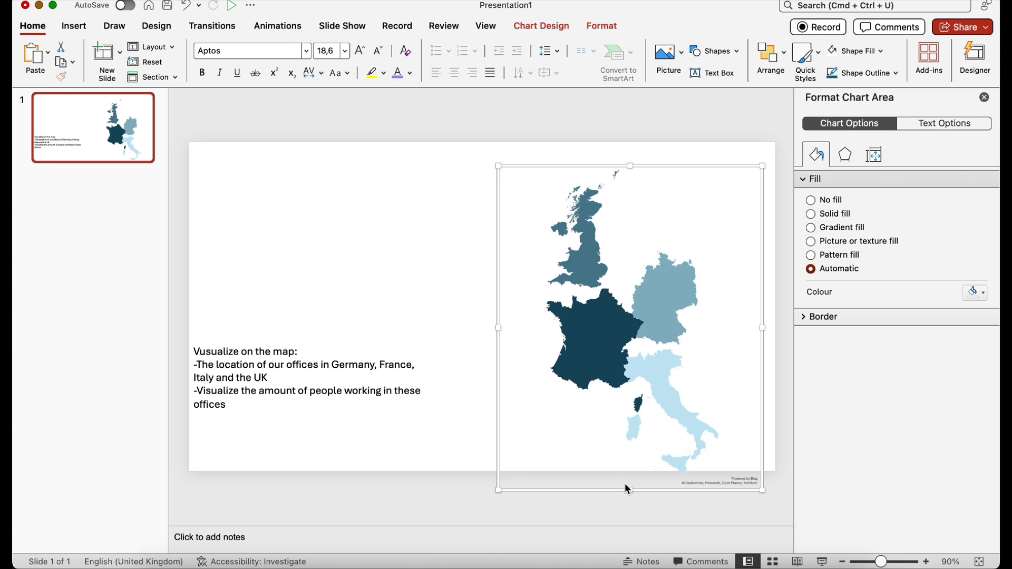
{"action": "left_click_drag", "start_coordinate": [498, 166], "coordinate": [470, 156]}
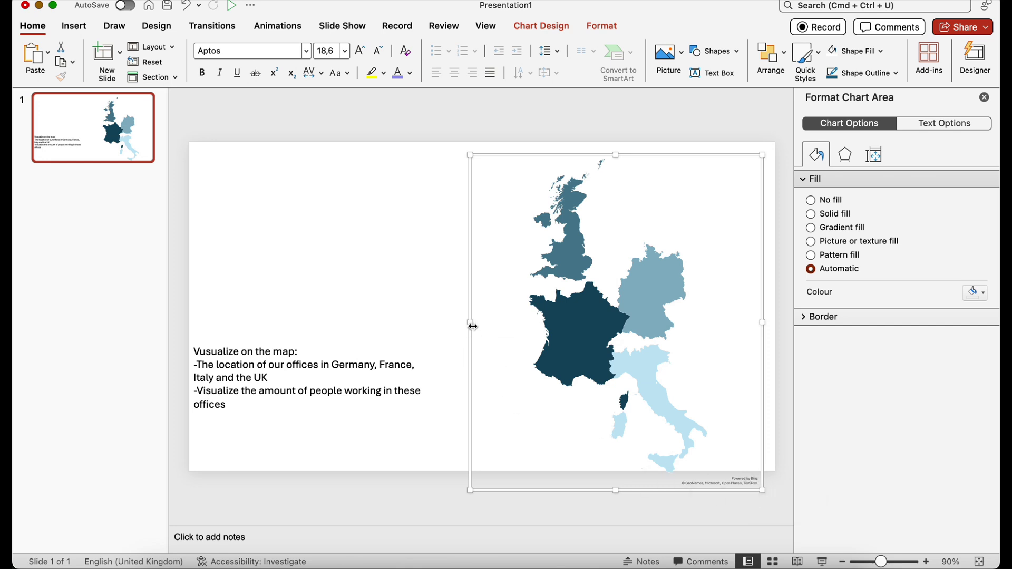
{"action": "left_click_drag", "start_coordinate": [470, 322], "coordinate": [573, 322]}
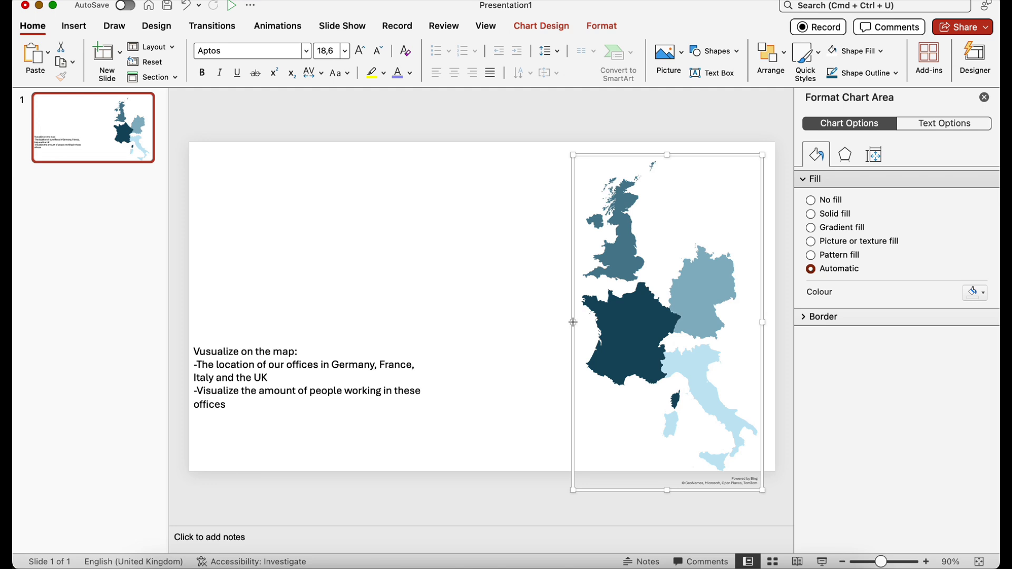
{"action": "left_click_drag", "start_coordinate": [573, 319], "coordinate": [480, 314]}
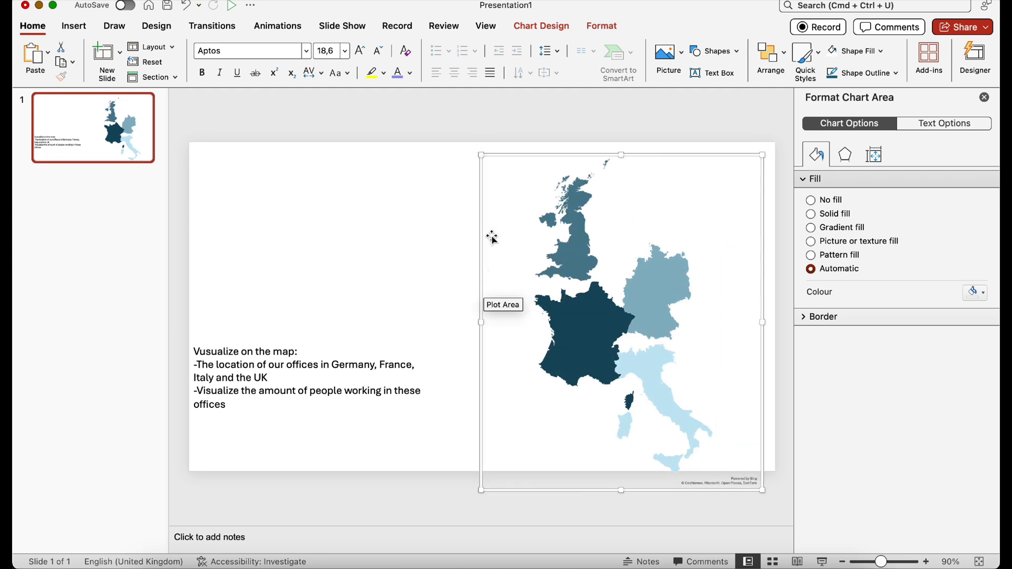
{"action": "left_click_drag", "start_coordinate": [480, 155], "coordinate": [450, 141]}
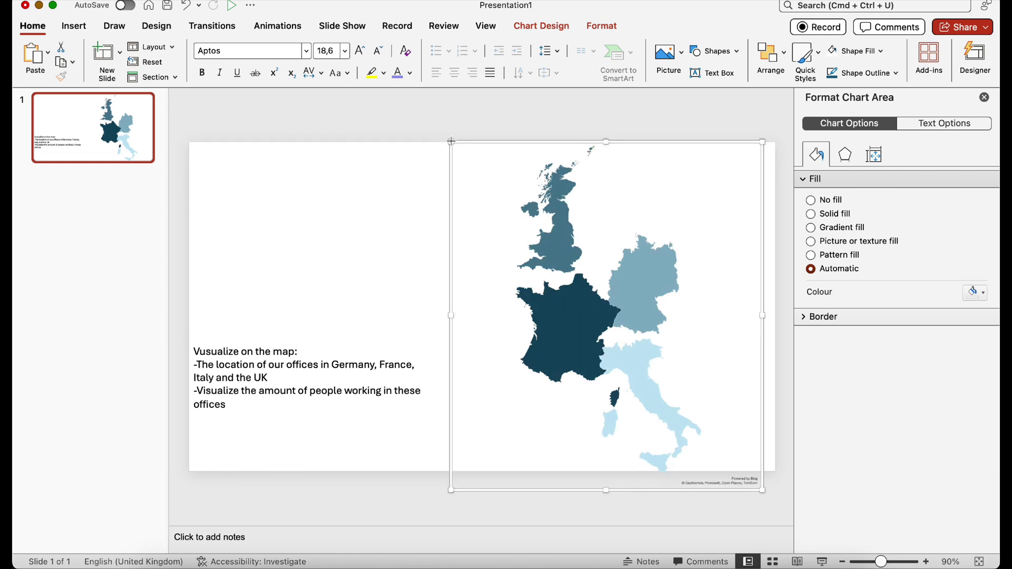
{"action": "left_click", "coordinate": [404, 114]}
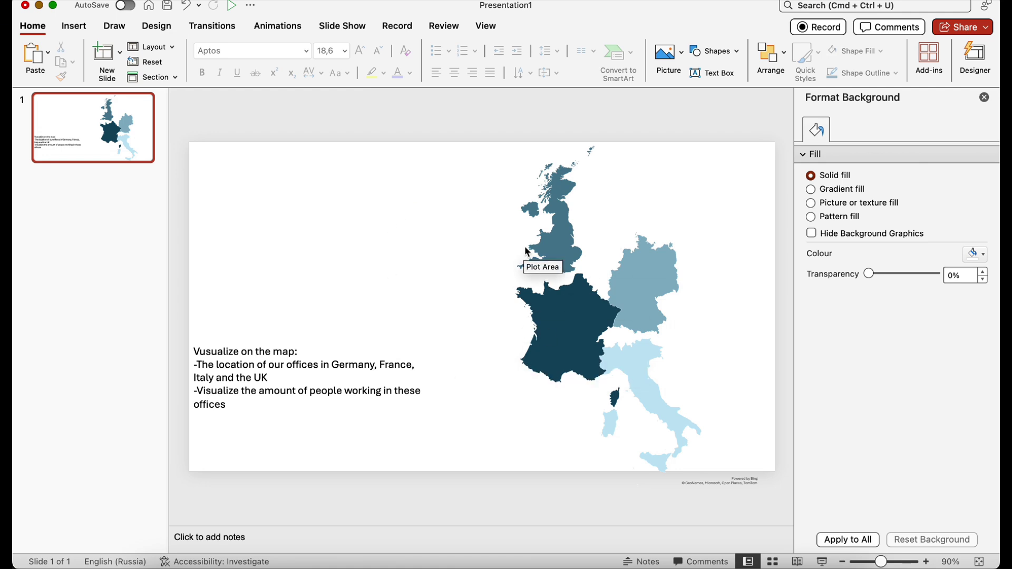
Move the request text box to the slide's upper left and paste the list Germany 900, France 700, Italy 1100, UK 2000 aligned beneath it.
{"action": "left_click_drag", "start_coordinate": [283, 452], "coordinate": [307, 289]}
{"action": "key", "text": "super+v"}
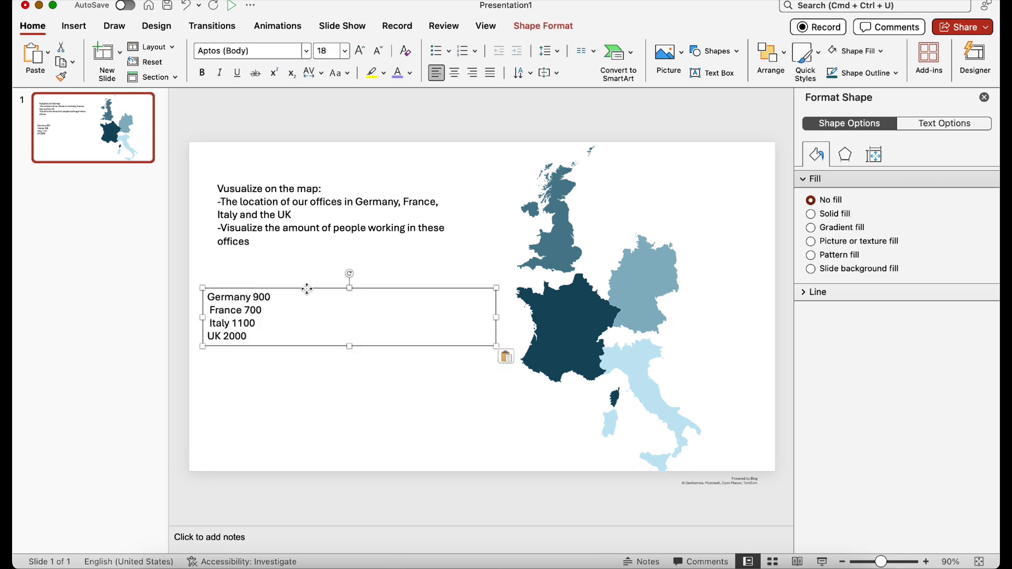
{"action": "left_click_drag", "start_coordinate": [269, 288], "coordinate": [279, 276]}
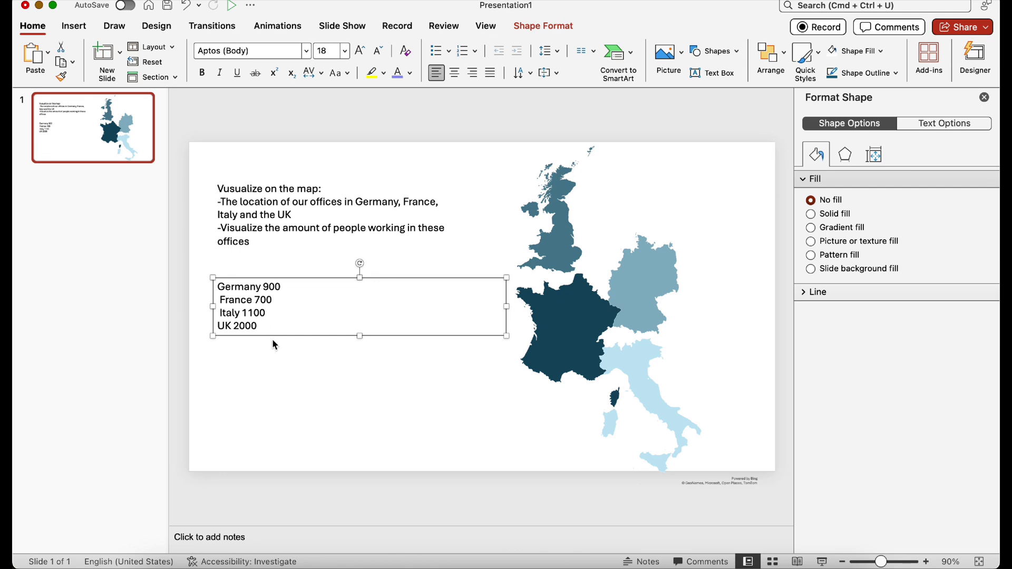
{"action": "left_click", "coordinate": [241, 312]}
{"action": "left_click", "coordinate": [343, 453]}
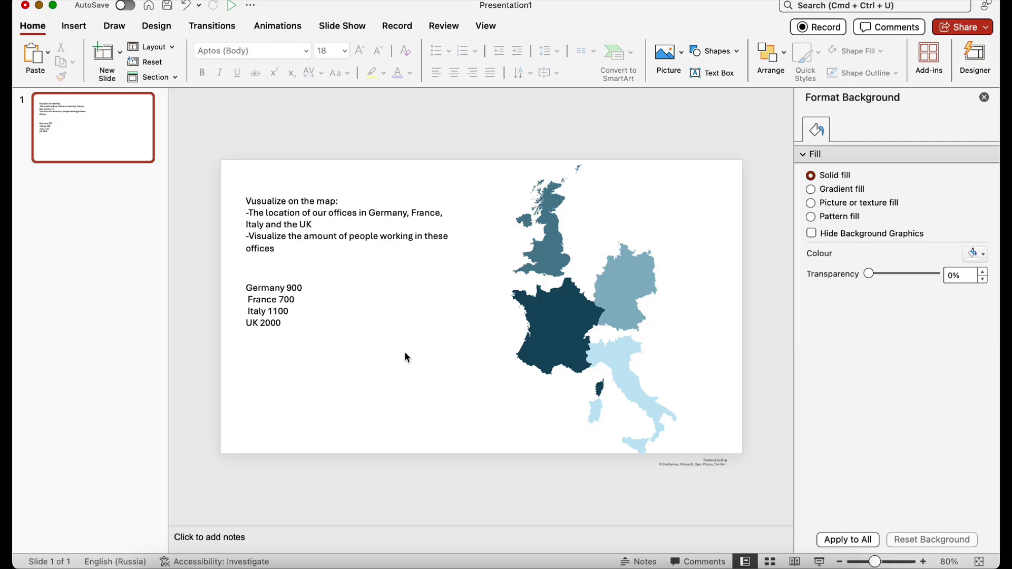
Try adding data labels to the map's data series and compare them with the staff numbers in the text box.
{"action": "mouse_move", "coordinate": [537, 368]}
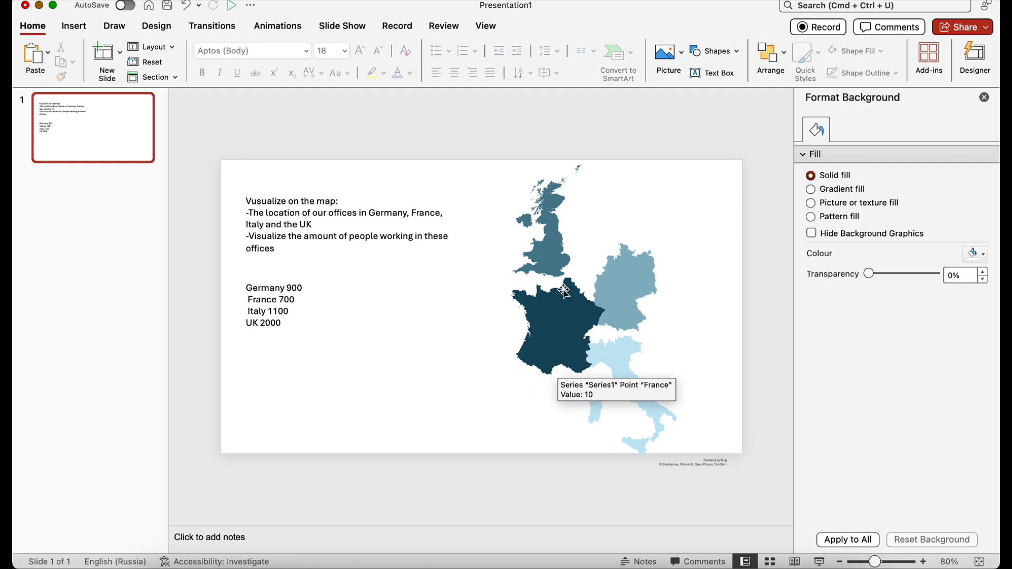
{"action": "left_click", "coordinate": [542, 300]}
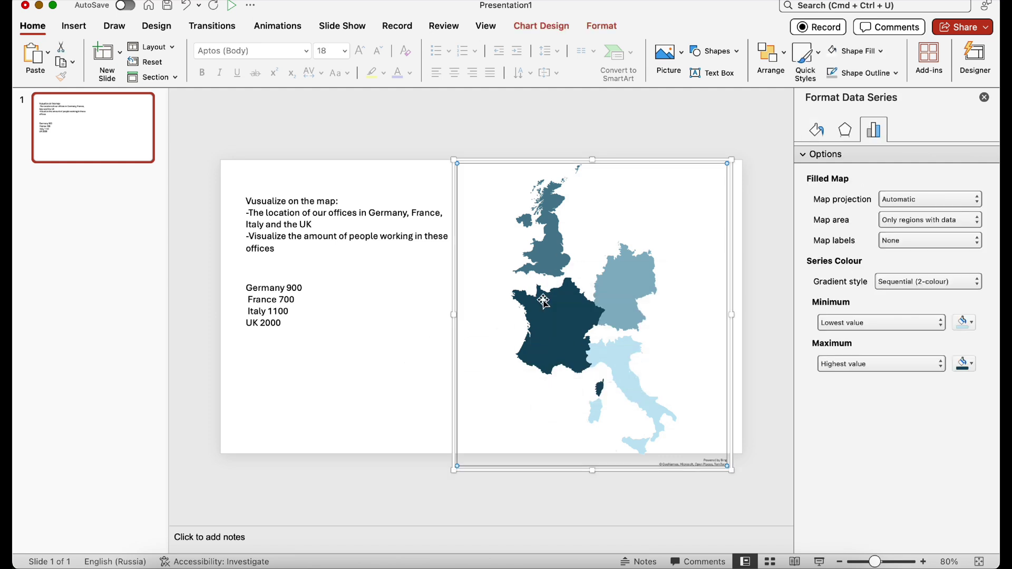
{"action": "right_click", "coordinate": [548, 317]}
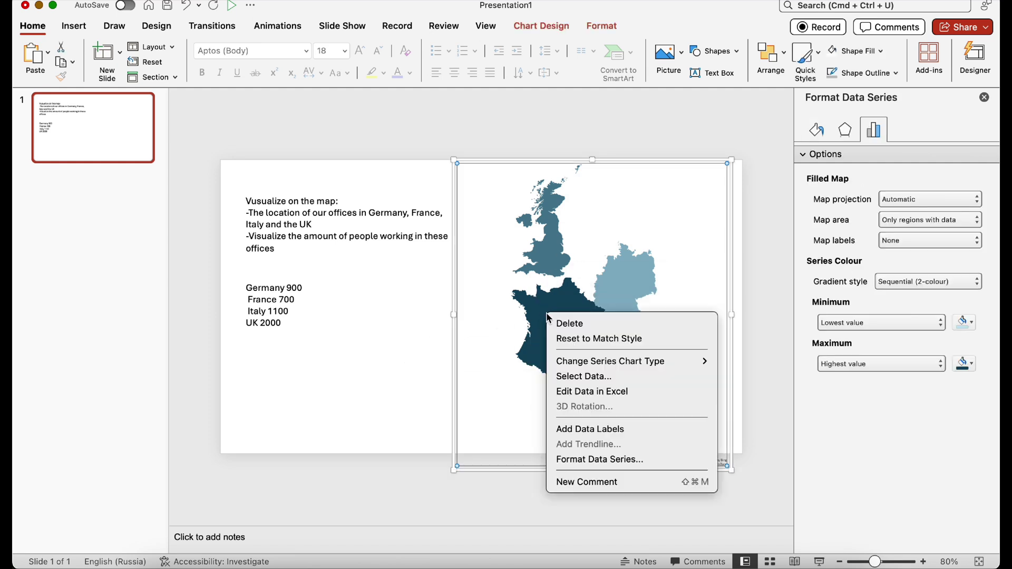
{"action": "left_click", "coordinate": [580, 429]}
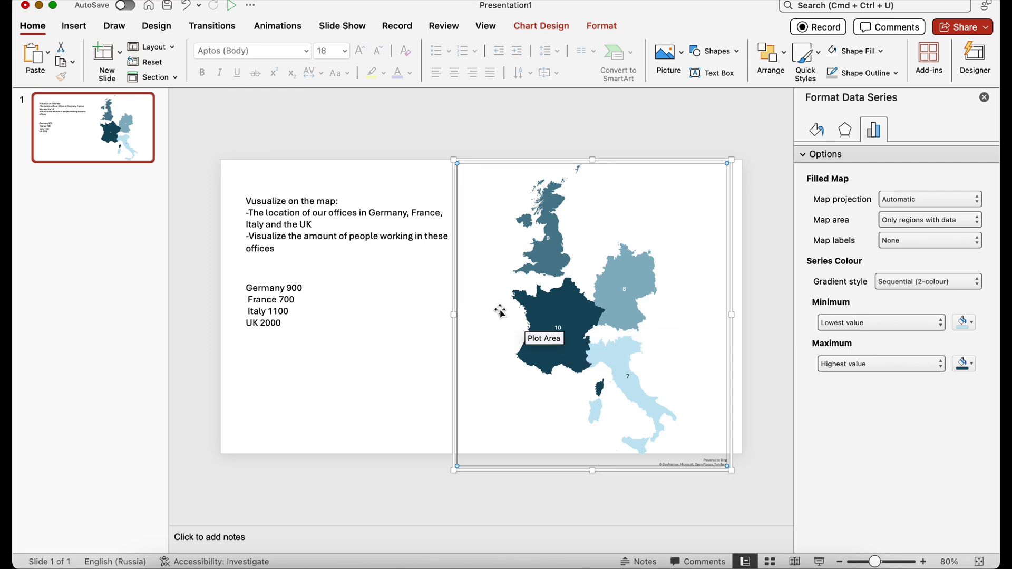
{"action": "left_click", "coordinate": [294, 288]}
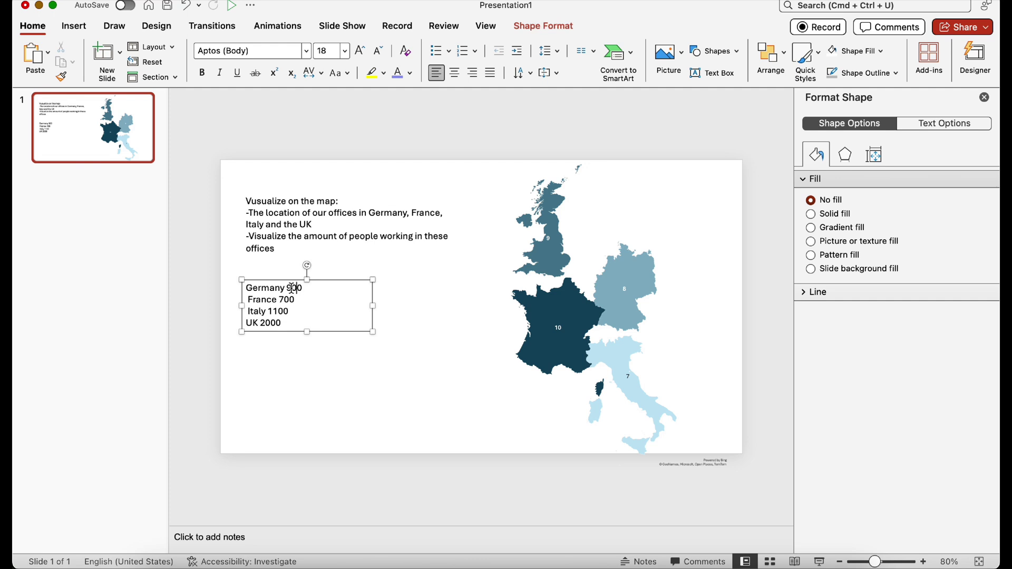
{"action": "double_click", "coordinate": [294, 288]}
{"action": "left_click", "coordinate": [557, 332]}
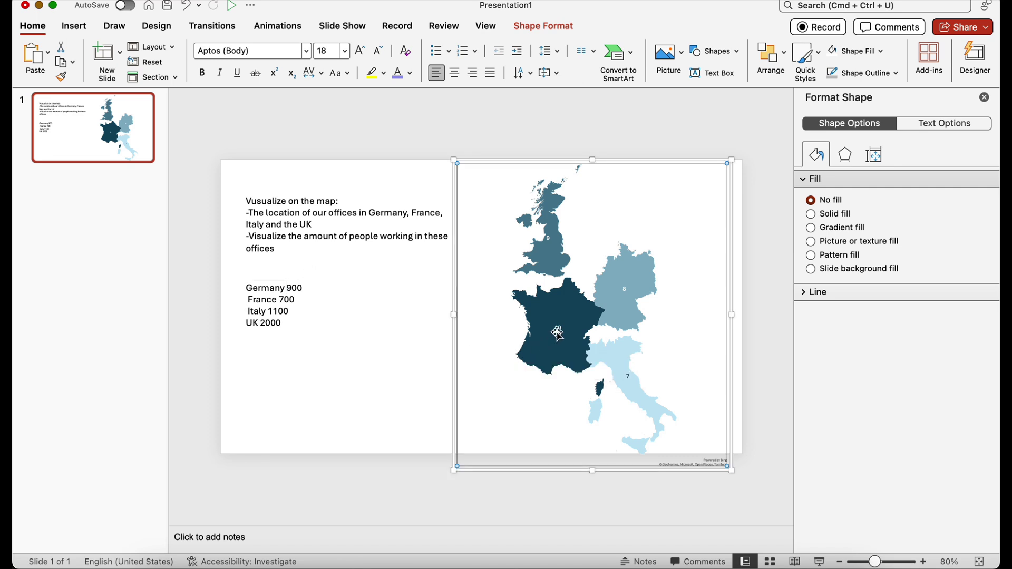
{"action": "left_click", "coordinate": [557, 329]}
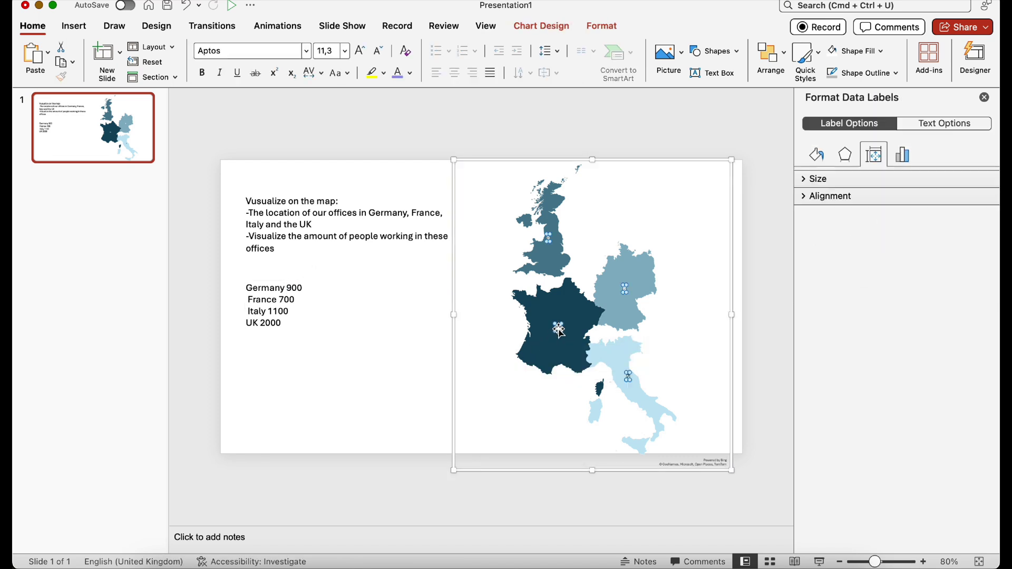
{"action": "left_click", "coordinate": [446, 334]}
{"action": "left_click", "coordinate": [444, 333]}
{"action": "left_click", "coordinate": [74, 26]}
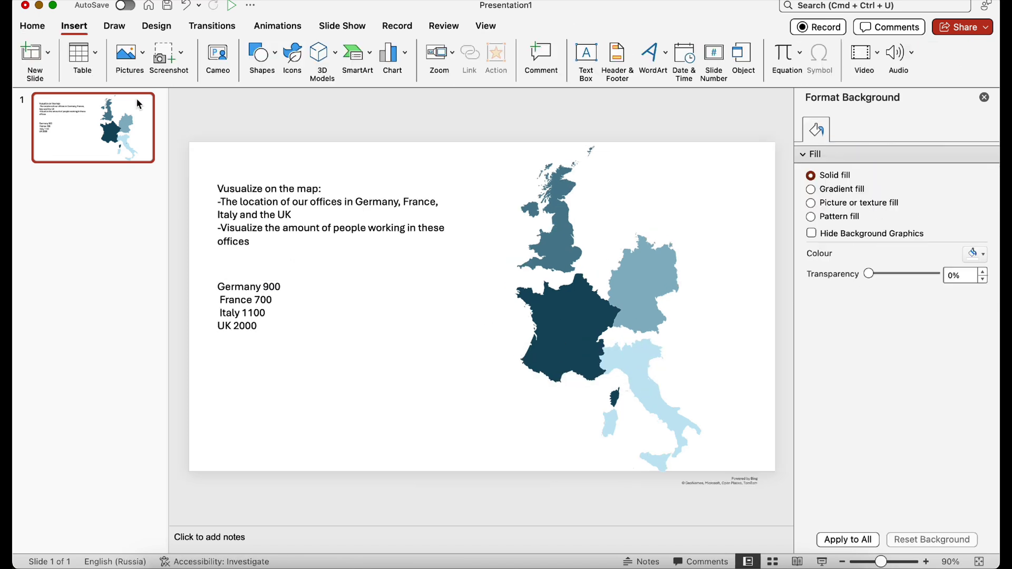
{"action": "left_click", "coordinate": [256, 66]}
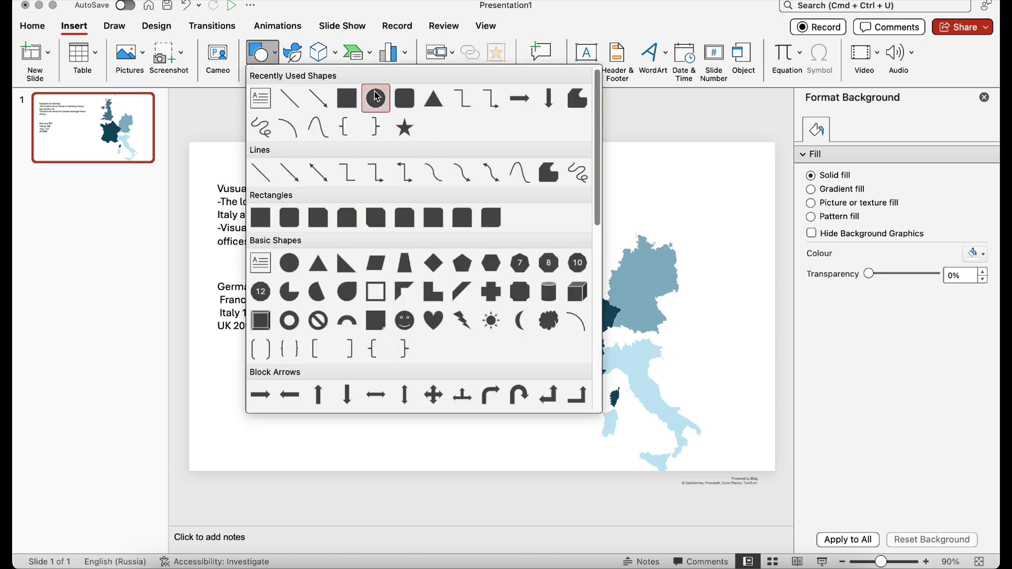
{"action": "key", "text": "Escape"}
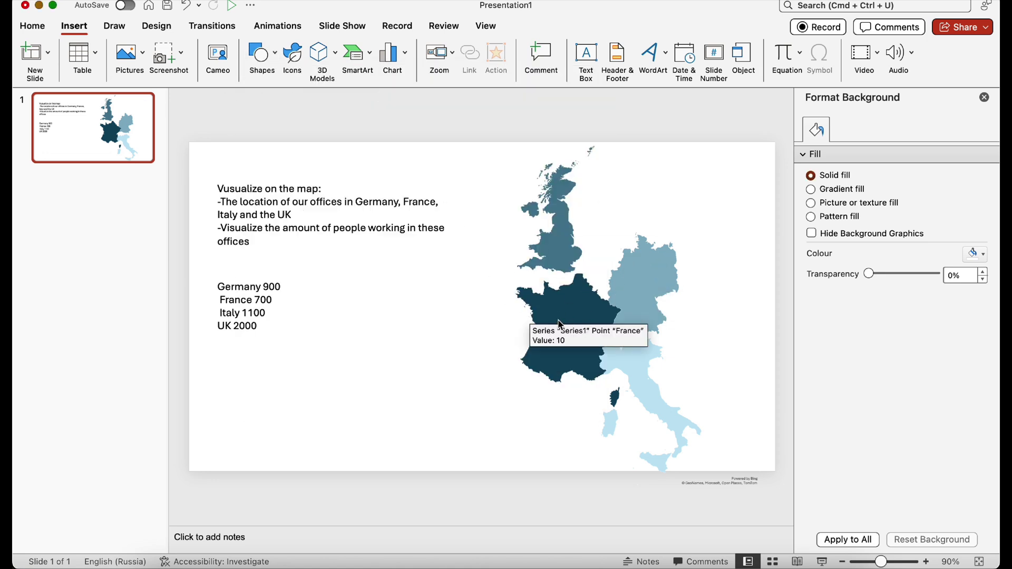
{"action": "left_click_drag", "start_coordinate": [481, 306], "coordinate": [492, 322]}
{"action": "left_click", "coordinate": [262, 52]}
{"action": "left_click", "coordinate": [451, 305]}
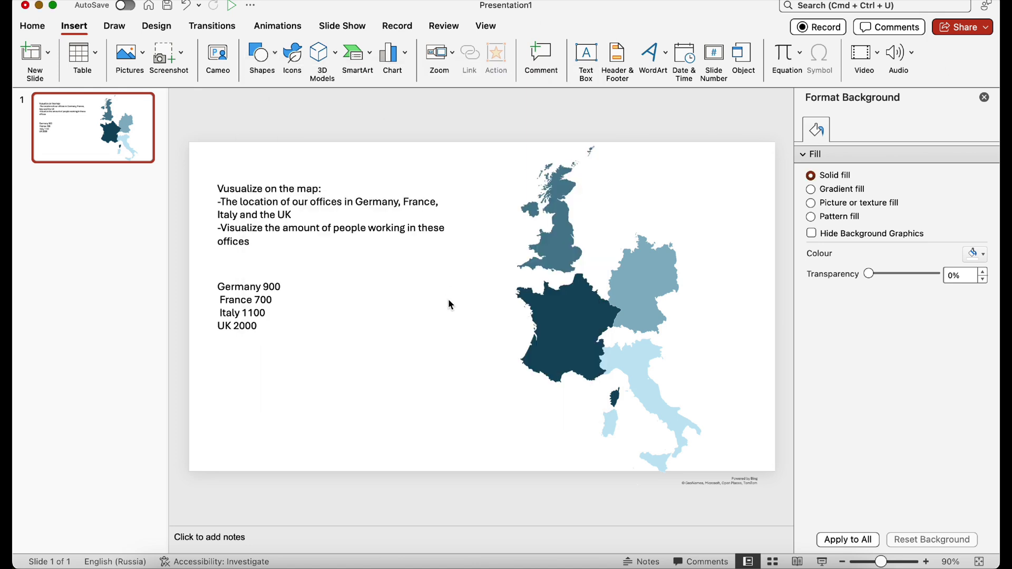
{"action": "left_click_drag", "start_coordinate": [390, 277], "coordinate": [374, 340]}
{"action": "left_click_drag", "start_coordinate": [351, 290], "coordinate": [476, 377]}
{"action": "key", "text": "Delete"}
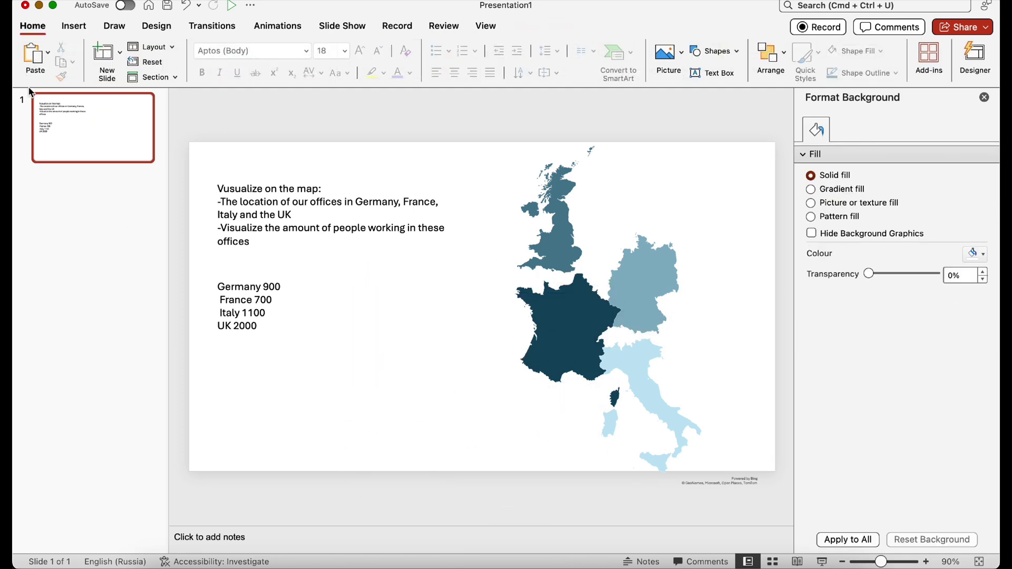
Draw a circle about 1.07 cm in diameter and place it in the middle of France on the map.
{"action": "left_click", "coordinate": [74, 26]}
{"action": "left_click", "coordinate": [262, 53]}
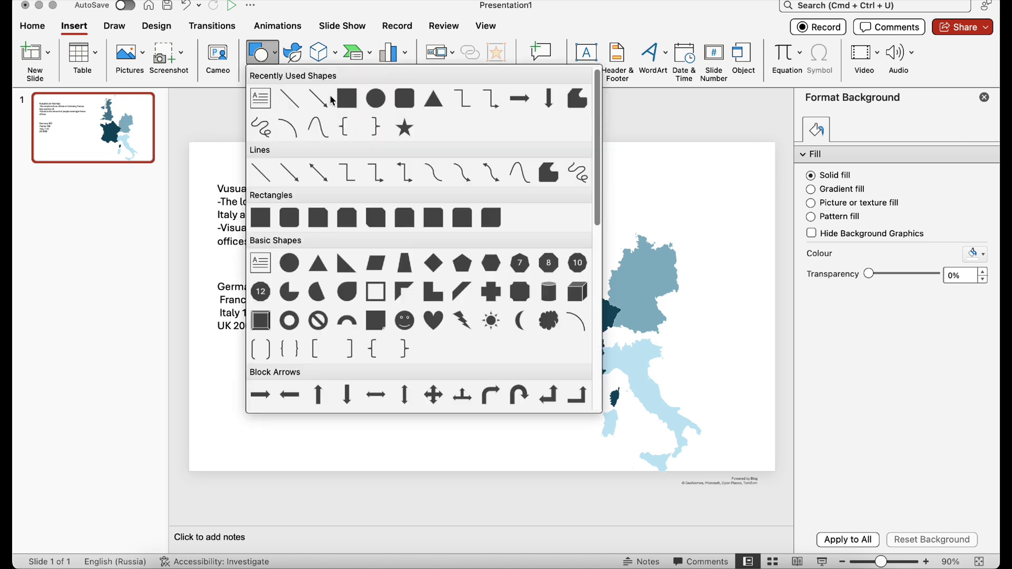
{"action": "left_click", "coordinate": [375, 99]}
{"action": "left_click_drag", "start_coordinate": [422, 306], "coordinate": [568, 326]}
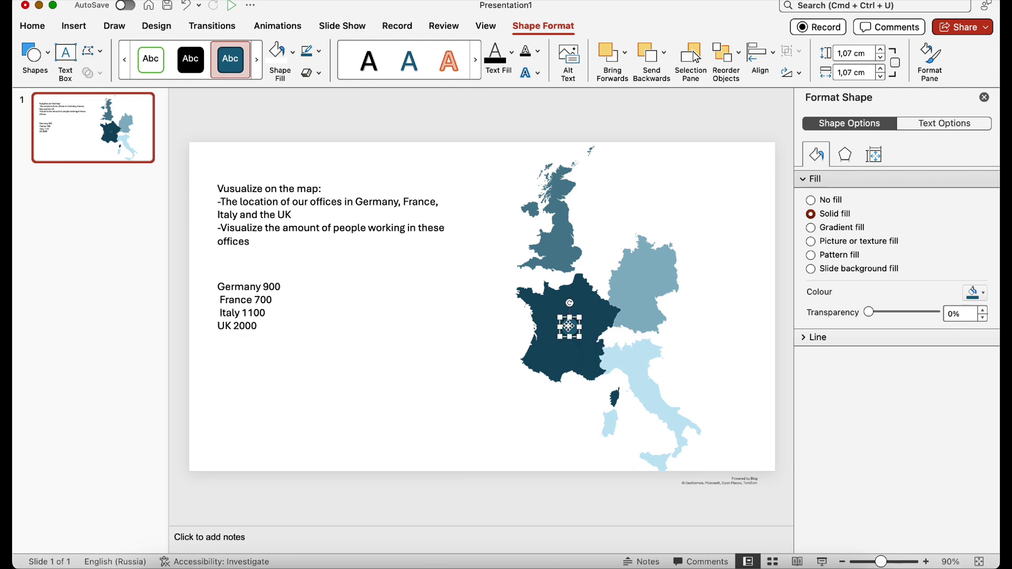
Give the circle on France a white outline with a weight of 4½ pt and check it against the map.
{"action": "left_click", "coordinate": [320, 51]}
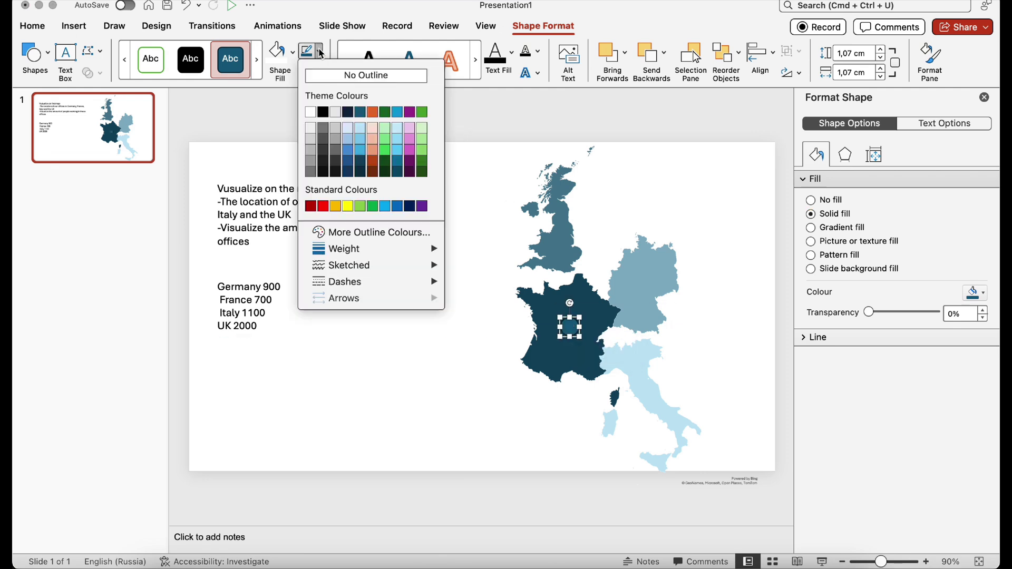
{"action": "left_click", "coordinate": [312, 112]}
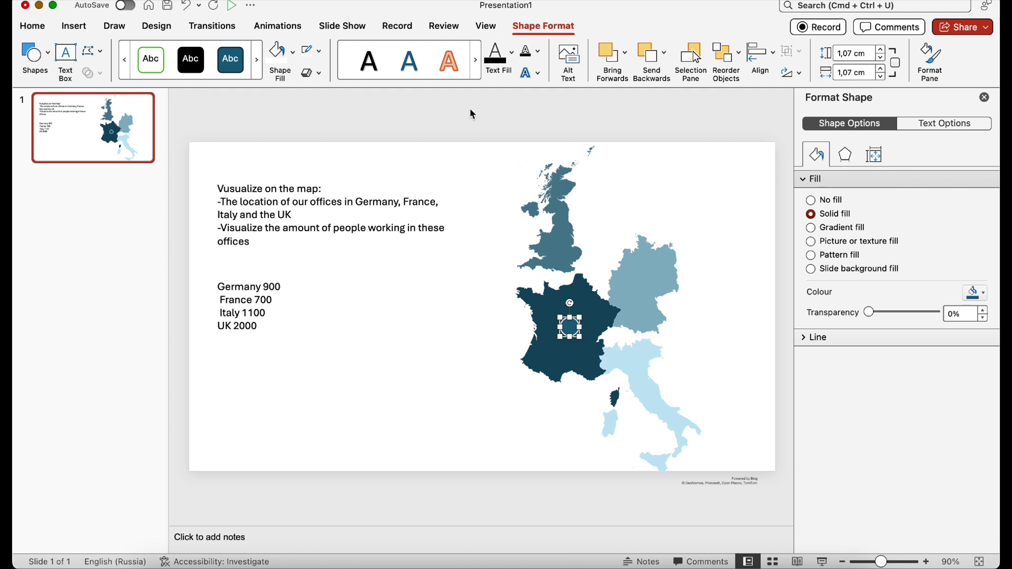
{"action": "left_click", "coordinate": [320, 52]}
{"action": "mouse_move", "coordinate": [420, 251]}
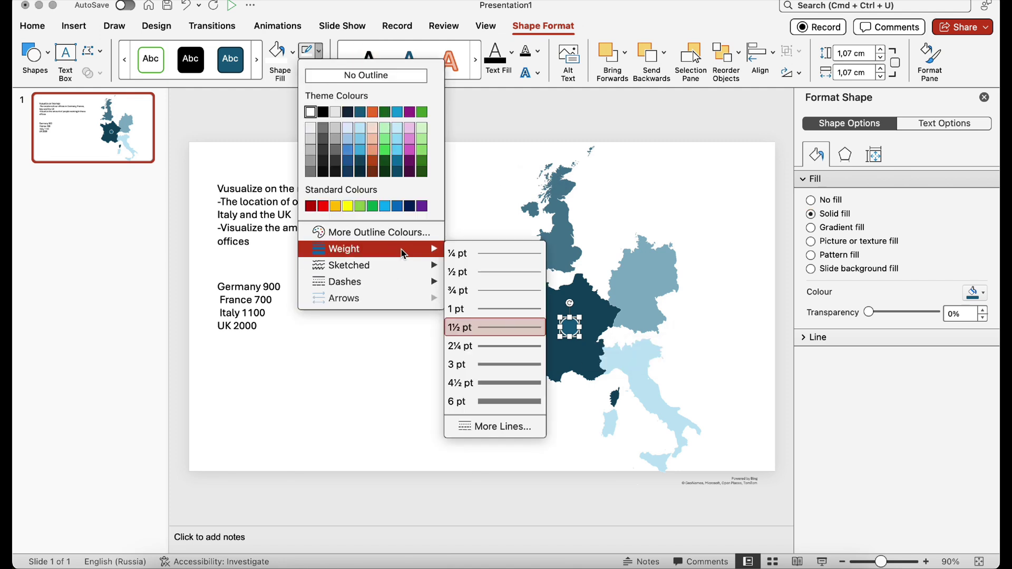
{"action": "left_click", "coordinate": [512, 383]}
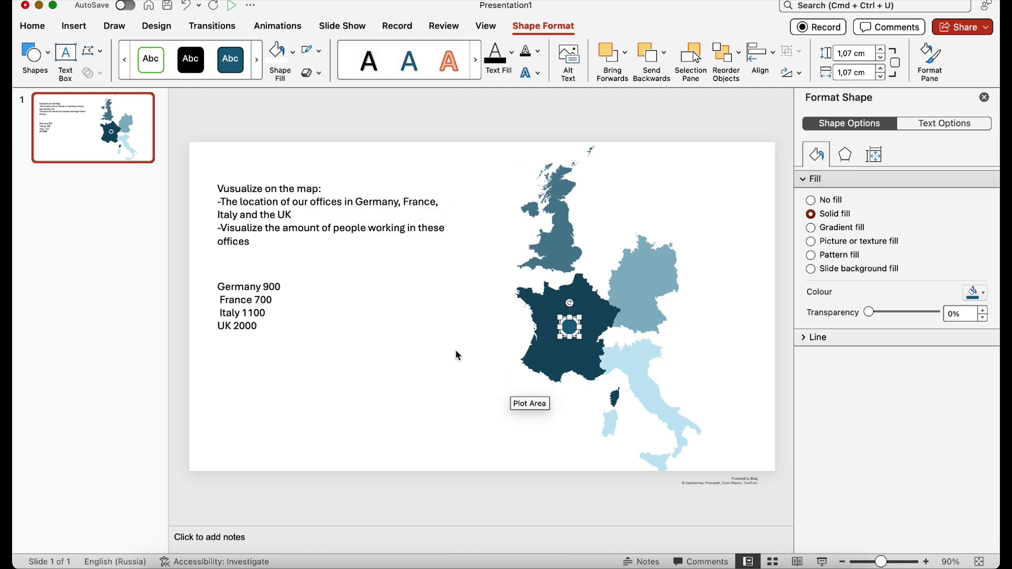
{"action": "left_click", "coordinate": [422, 333]}
{"action": "mouse_move", "coordinate": [592, 333]}
{"action": "scroll", "coordinate": [593, 332], "scroll_direction": "up", "scroll_amount": 5}
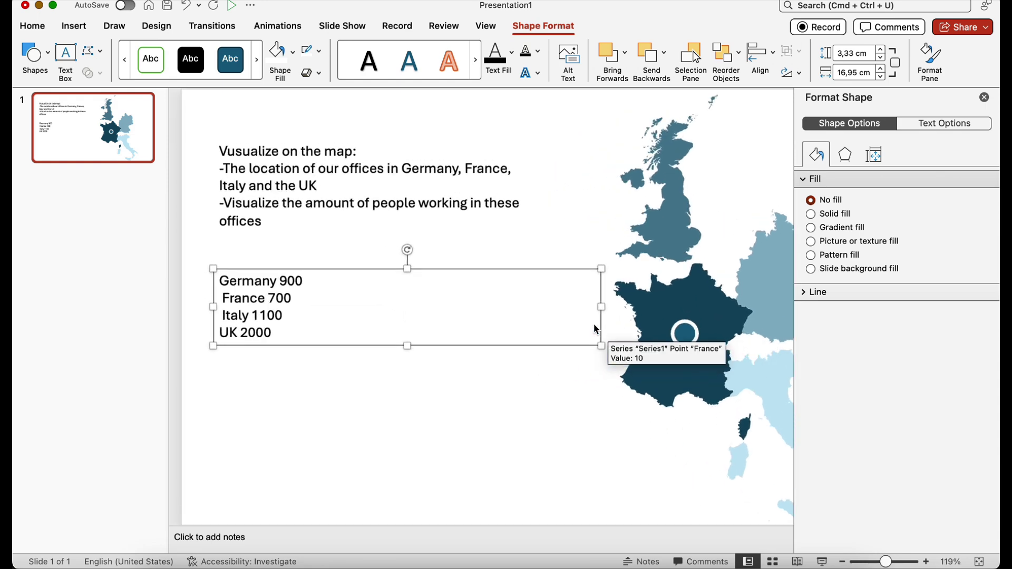
{"action": "left_click", "coordinate": [630, 330]}
{"action": "scroll", "coordinate": [631, 331], "scroll_direction": "down", "scroll_amount": 3}
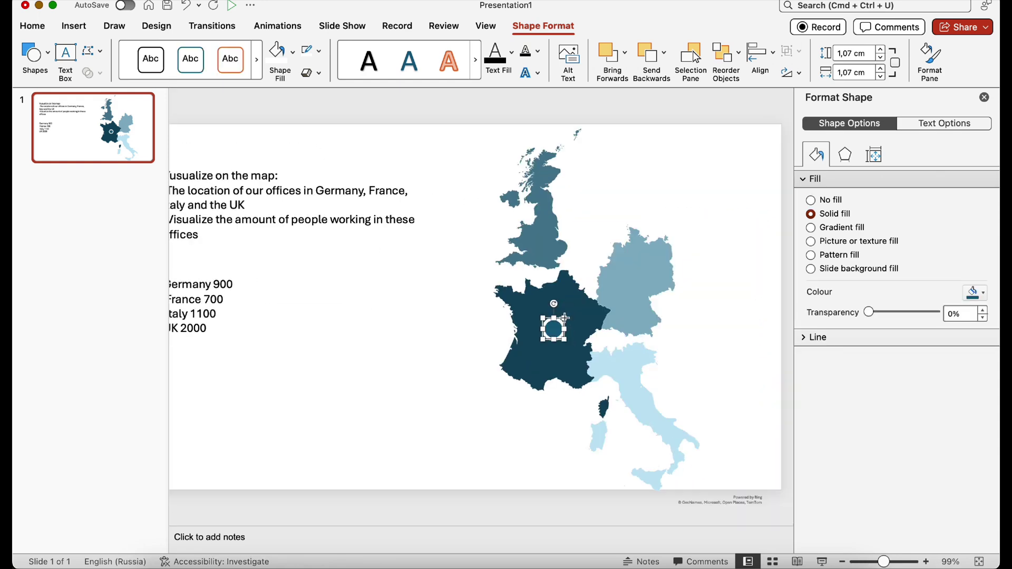
Shrink the circle on France to about 0.79 cm in diameter and place a copy of it in the middle of Germany.
{"action": "left_click_drag", "start_coordinate": [563, 319], "coordinate": [558, 325]}
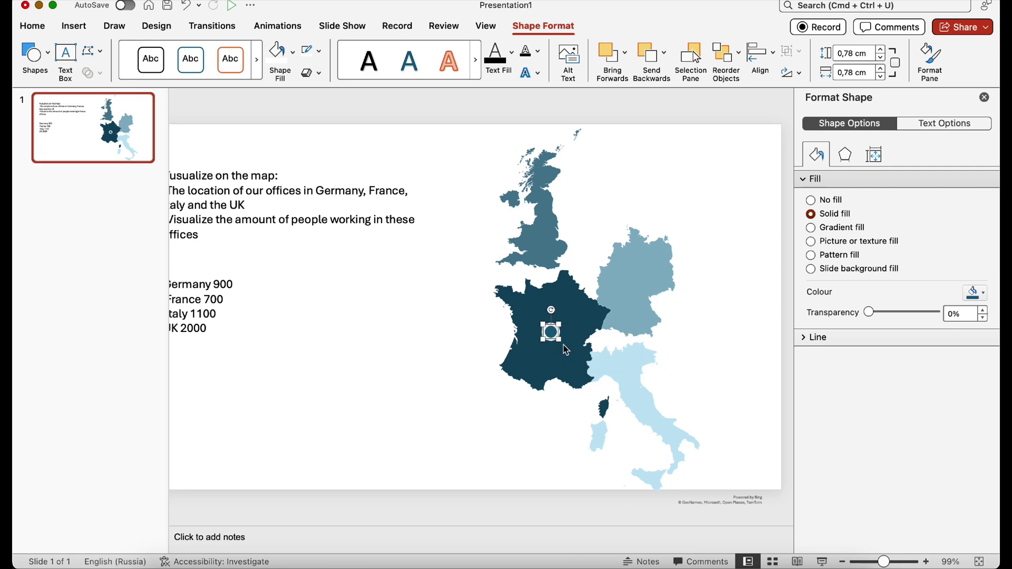
{"action": "left_click", "coordinate": [701, 311]}
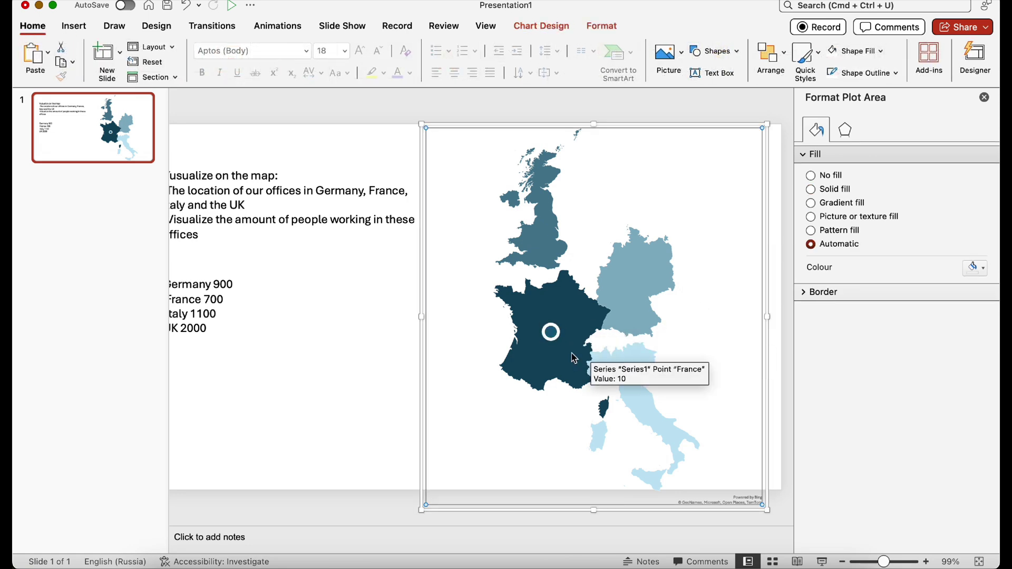
{"action": "left_click", "coordinate": [551, 331]}
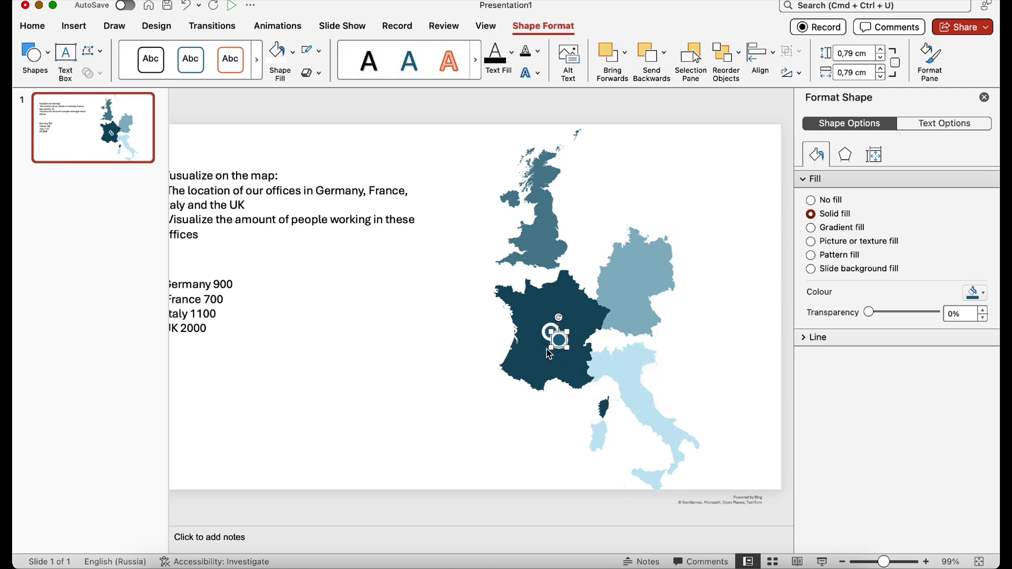
{"action": "left_click_drag", "start_coordinate": [552, 335], "coordinate": [635, 282]}
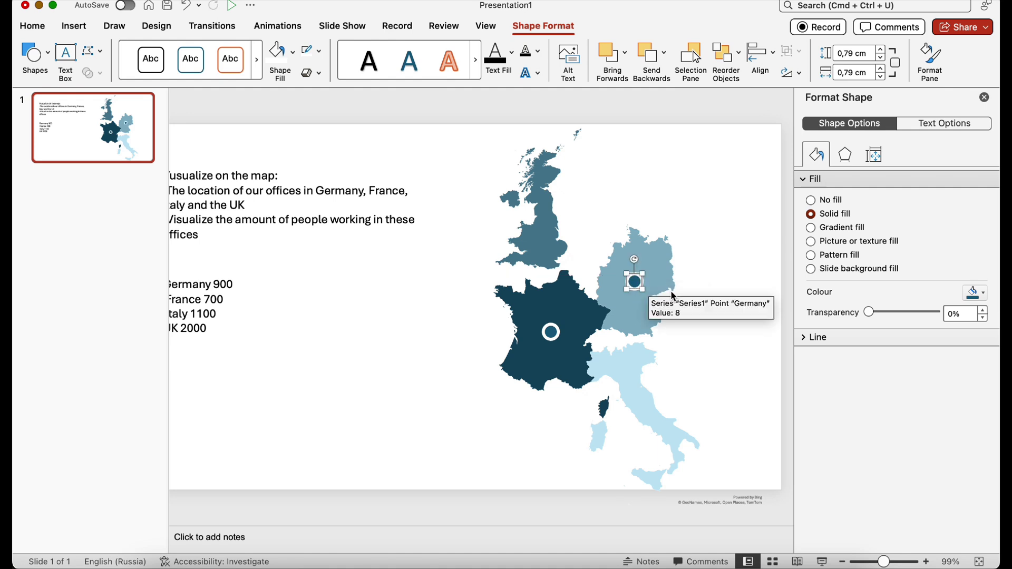
Place further copies of the circle marker in the middle of Italy and in the south of the UK.
{"action": "key", "text": "super+v"}
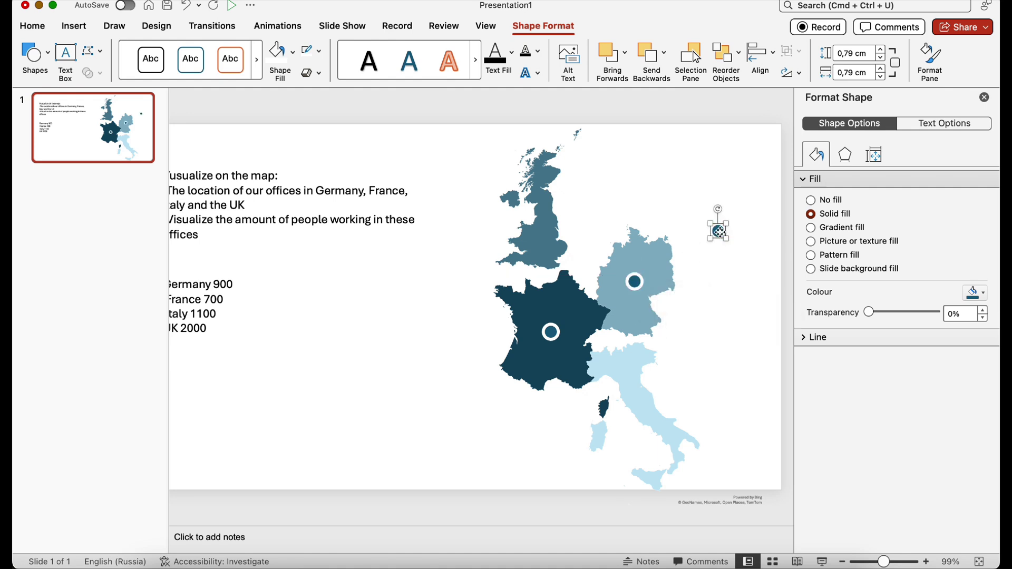
{"action": "left_click_drag", "start_coordinate": [718, 230], "coordinate": [642, 407]}
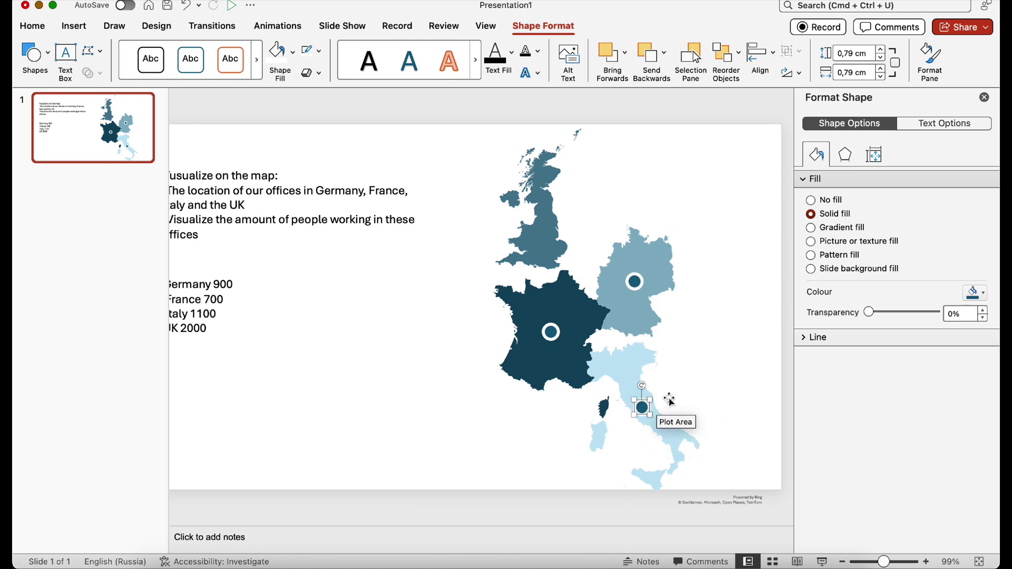
{"action": "left_click", "coordinate": [551, 333]}
{"action": "scroll", "coordinate": [569, 349], "scroll_direction": "up", "scroll_amount": 5}
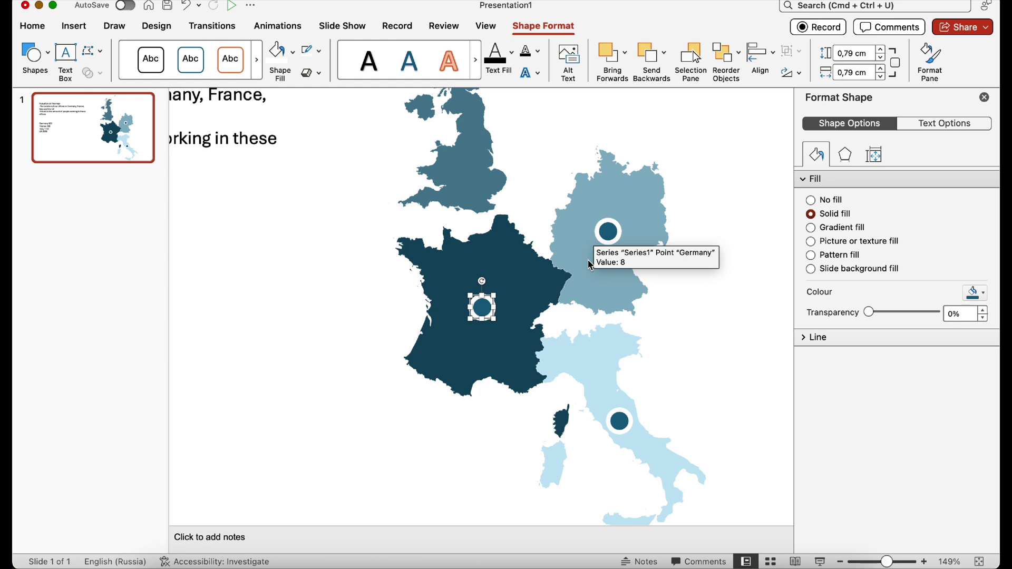
{"action": "left_click", "coordinate": [614, 418]}
{"action": "key", "text": "cmd+d"}
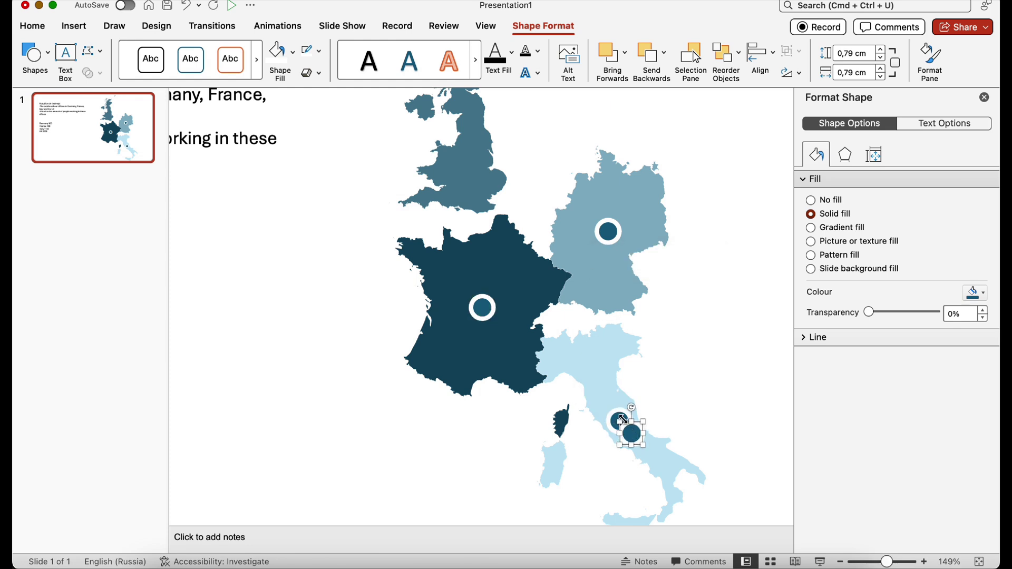
{"action": "left_click_drag", "start_coordinate": [632, 434], "coordinate": [464, 170]}
Draw a rounded rectangle about 1.3 cm high and 4.6 cm wide on the empty area just west of France.
{"action": "scroll", "coordinate": [571, 278], "scroll_direction": "down", "scroll_amount": 3}
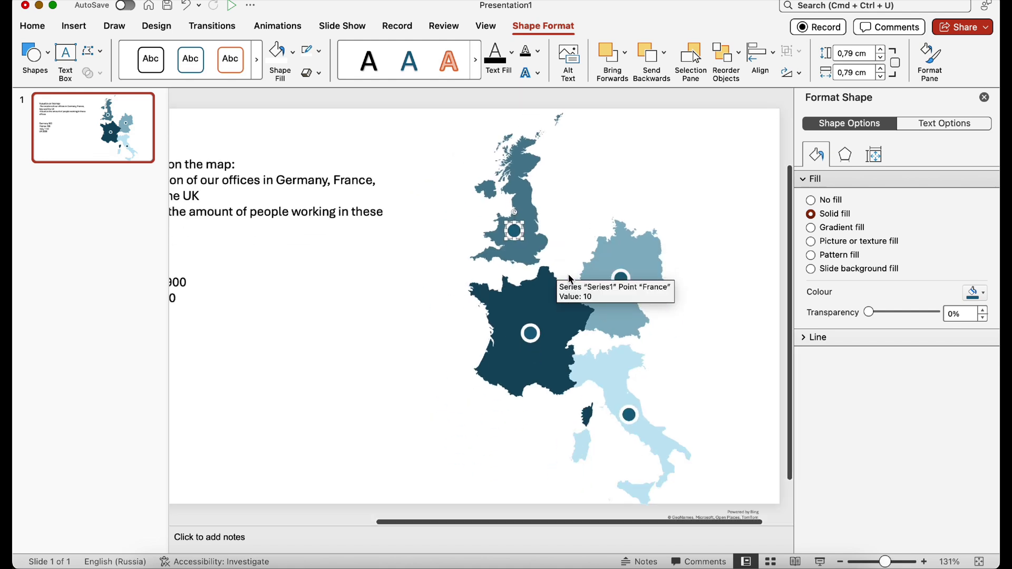
{"action": "scroll", "coordinate": [441, 345], "scroll_direction": "down", "scroll_amount": 3}
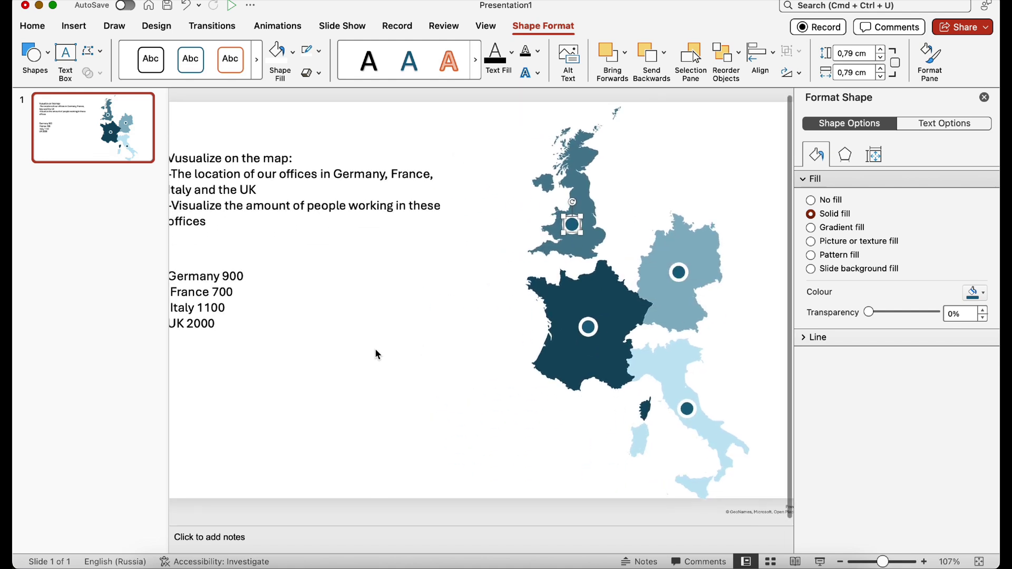
{"action": "scroll", "coordinate": [375, 353], "scroll_direction": "left", "scroll_amount": 2}
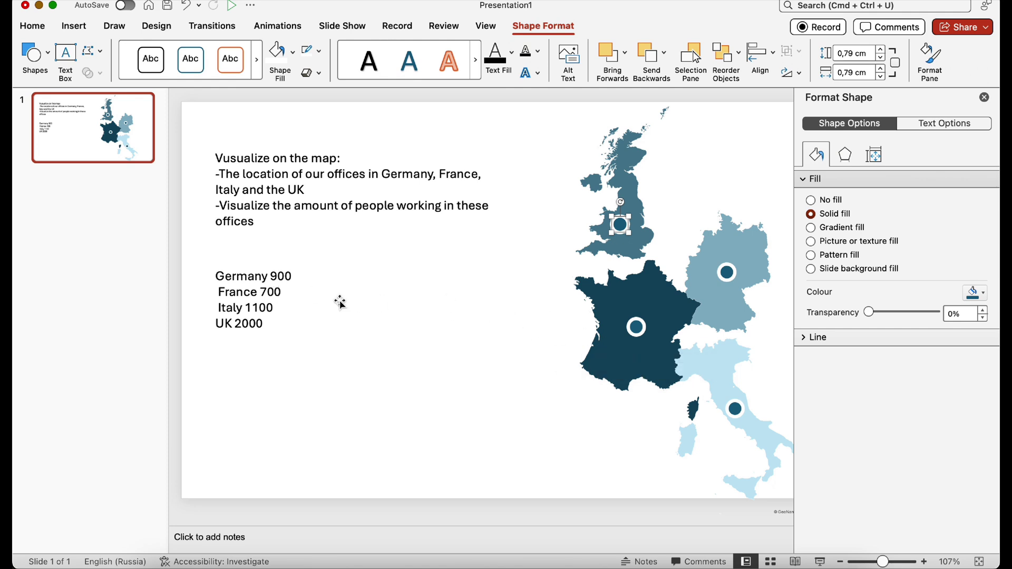
{"action": "mouse_move", "coordinate": [665, 357]}
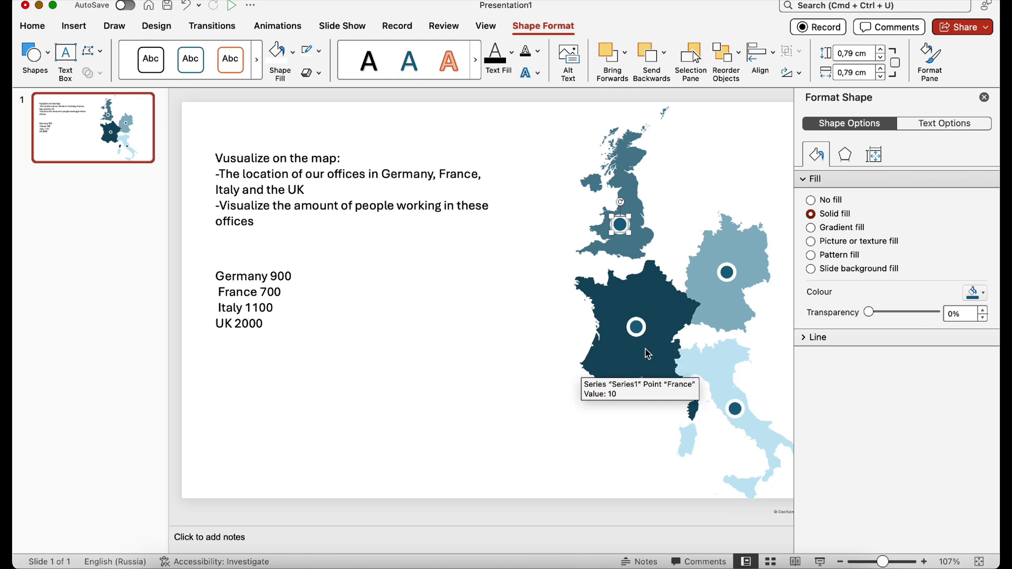
{"action": "scroll", "coordinate": [648, 354], "scroll_direction": "right", "scroll_amount": 3}
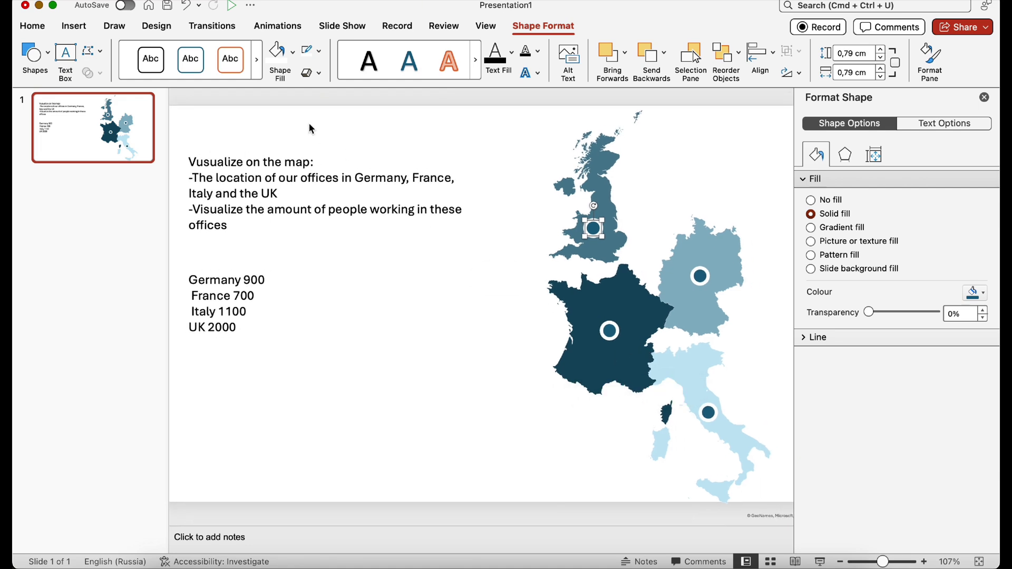
{"action": "left_click", "coordinate": [74, 28]}
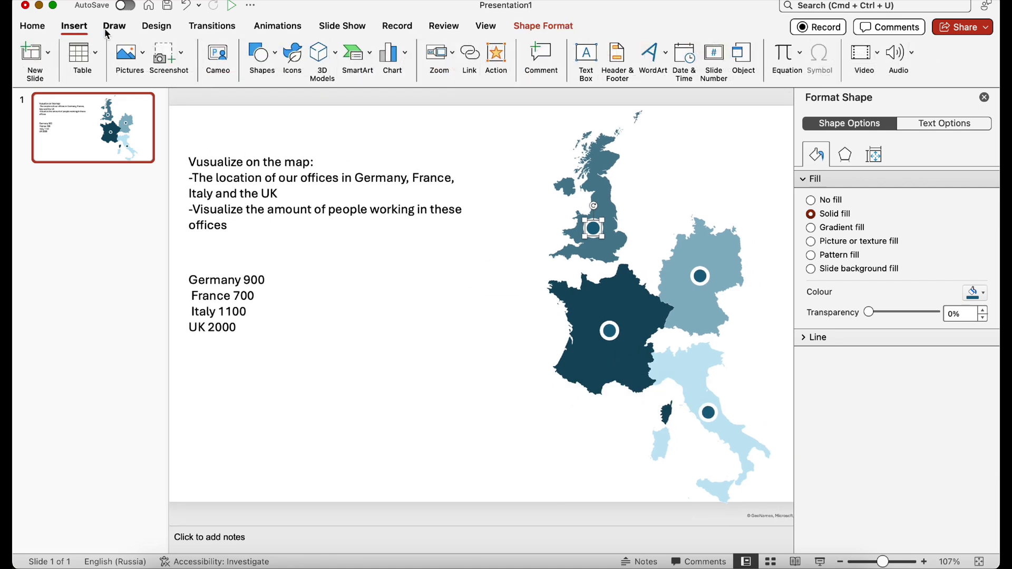
{"action": "left_click", "coordinate": [261, 59]}
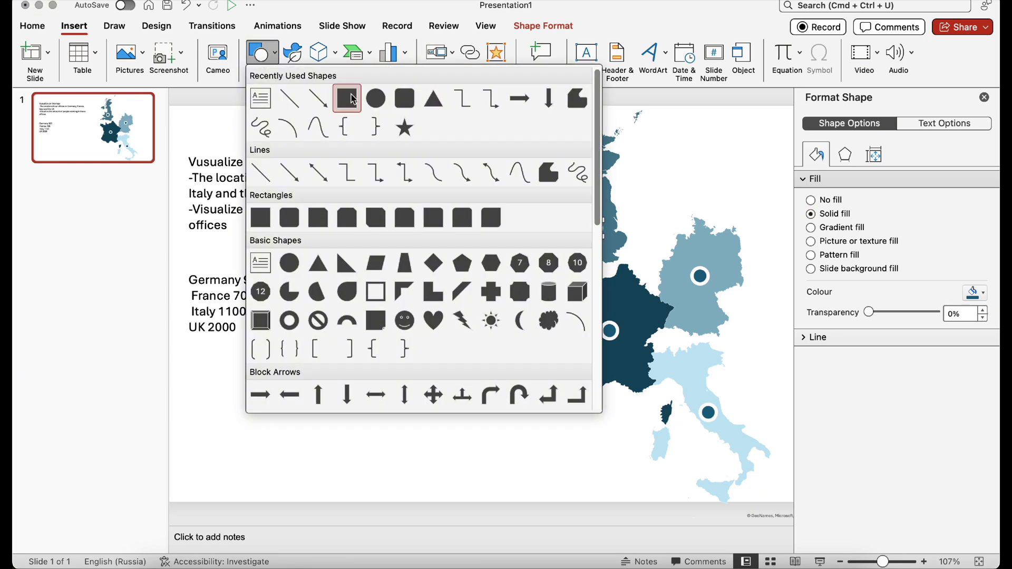
{"action": "left_click", "coordinate": [405, 104]}
{"action": "left_click_drag", "start_coordinate": [440, 304], "coordinate": [537, 331]}
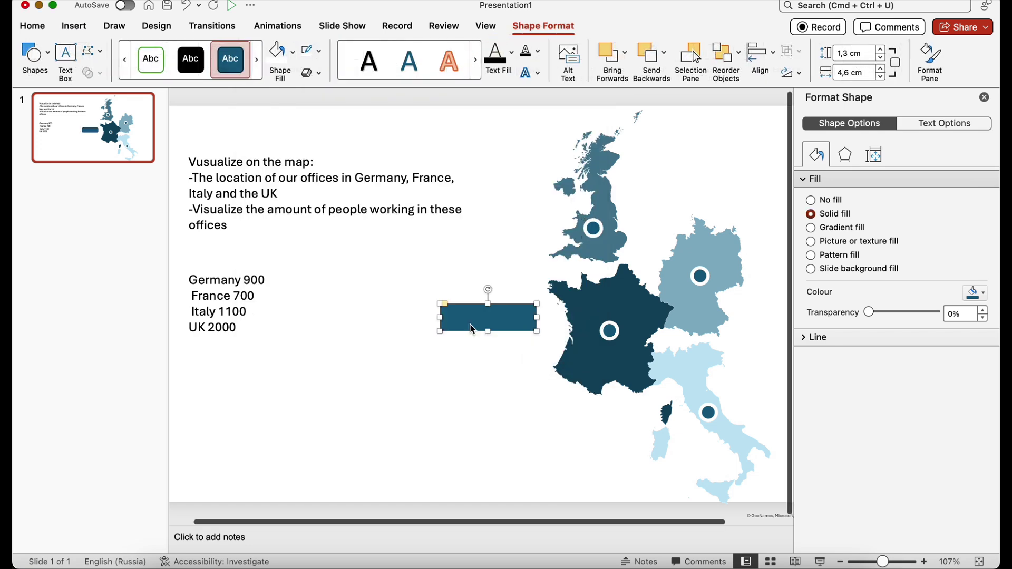
Round the rectangle's corners more strongly and move the shape closer to the west coast of France.
{"action": "scroll", "coordinate": [471, 328], "scroll_direction": "up", "scroll_amount": 5}
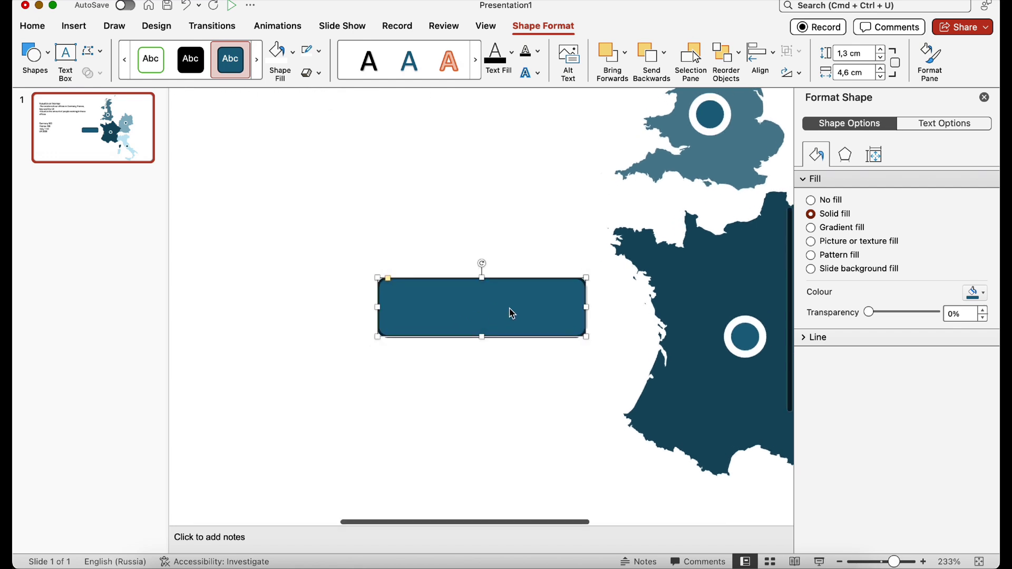
{"action": "scroll", "coordinate": [511, 311], "scroll_direction": "right", "scroll_amount": 2}
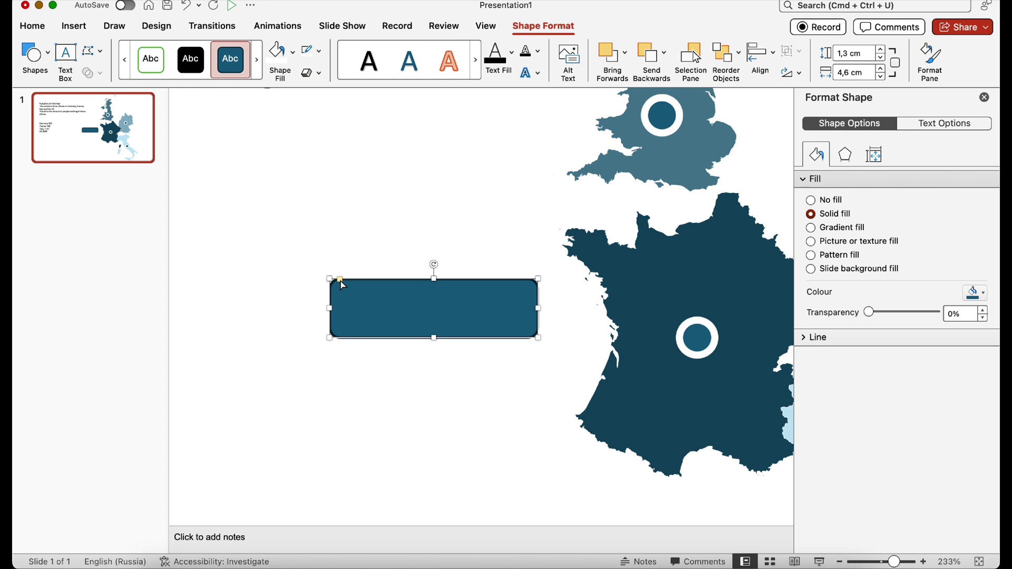
{"action": "mouse_move", "coordinate": [340, 281]}
{"action": "left_mouse_down"}
{"action": "mouse_move", "coordinate": [364, 292]}
{"action": "mouse_move", "coordinate": [340, 293]}
{"action": "mouse_move", "coordinate": [443, 300]}
{"action": "mouse_move", "coordinate": [357, 300]}
{"action": "mouse_move", "coordinate": [368, 303]}
{"action": "mouse_move", "coordinate": [312, 313]}
{"action": "mouse_move", "coordinate": [347, 311]}
{"action": "left_mouse_up"}
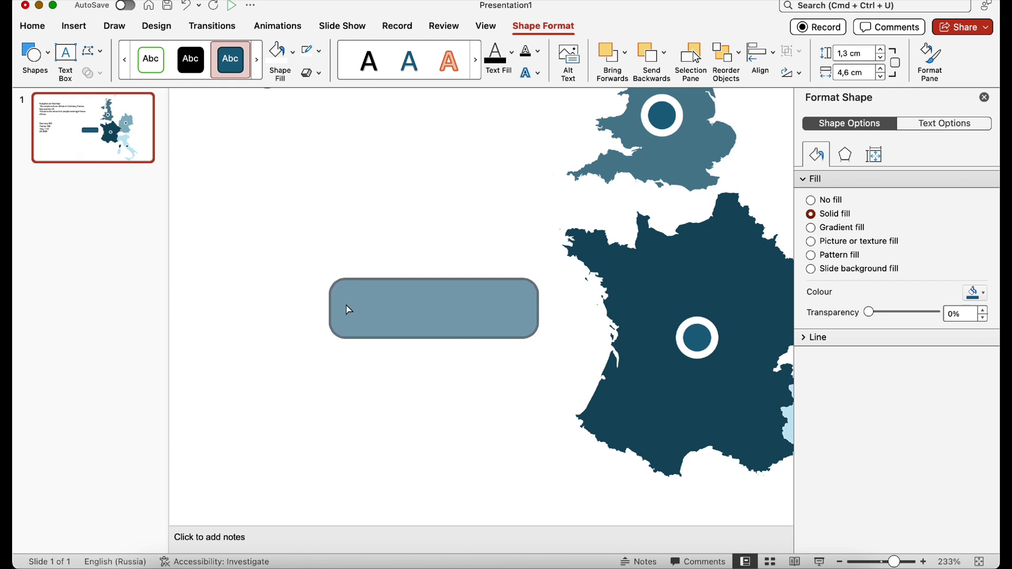
{"action": "left_click", "coordinate": [348, 310]}
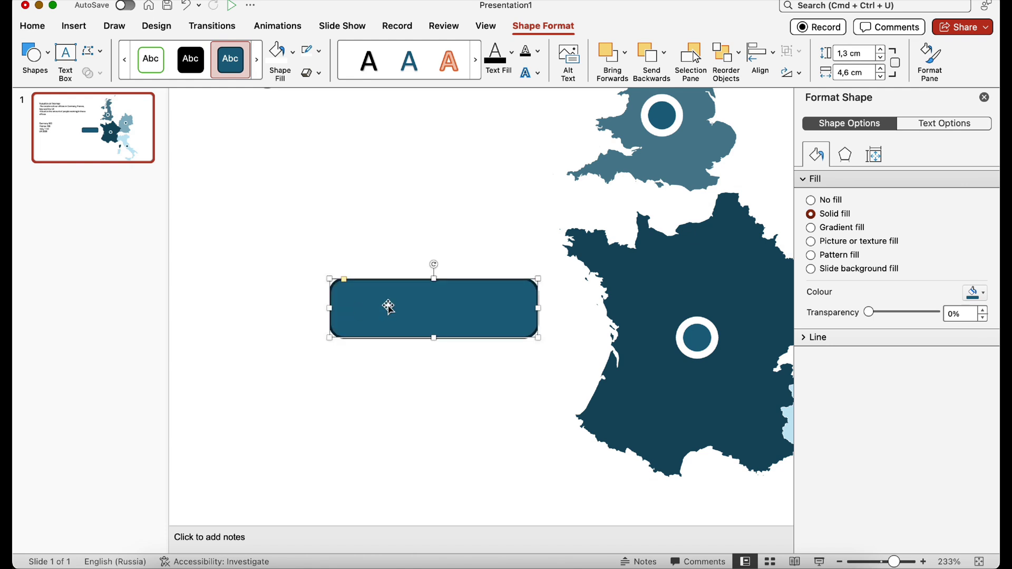
{"action": "left_click_drag", "start_coordinate": [400, 304], "coordinate": [438, 330]}
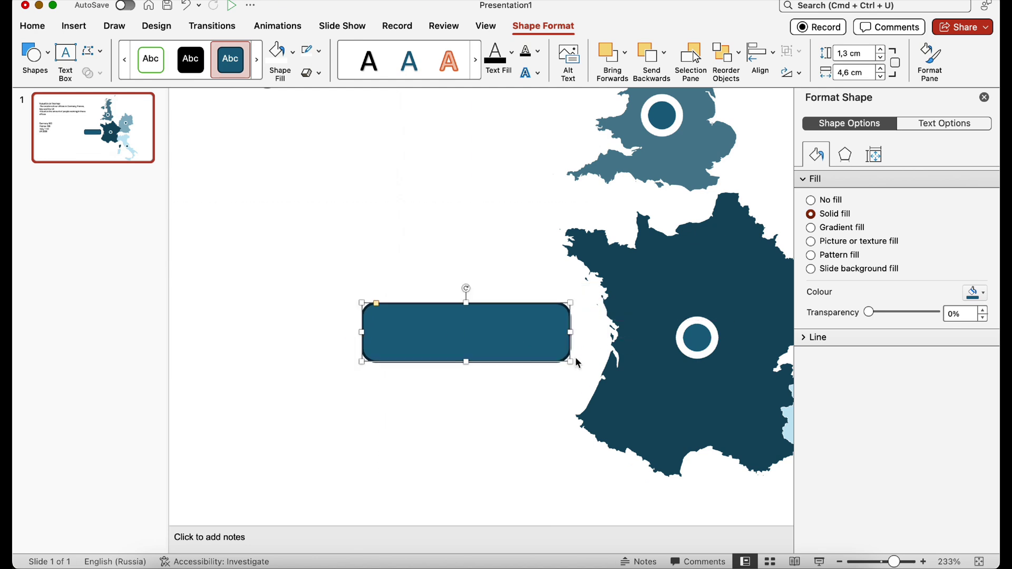
{"action": "scroll", "coordinate": [579, 359], "scroll_direction": "down", "scroll_amount": 2}
{"action": "scroll", "coordinate": [581, 361], "scroll_direction": "down", "scroll_amount": 2}
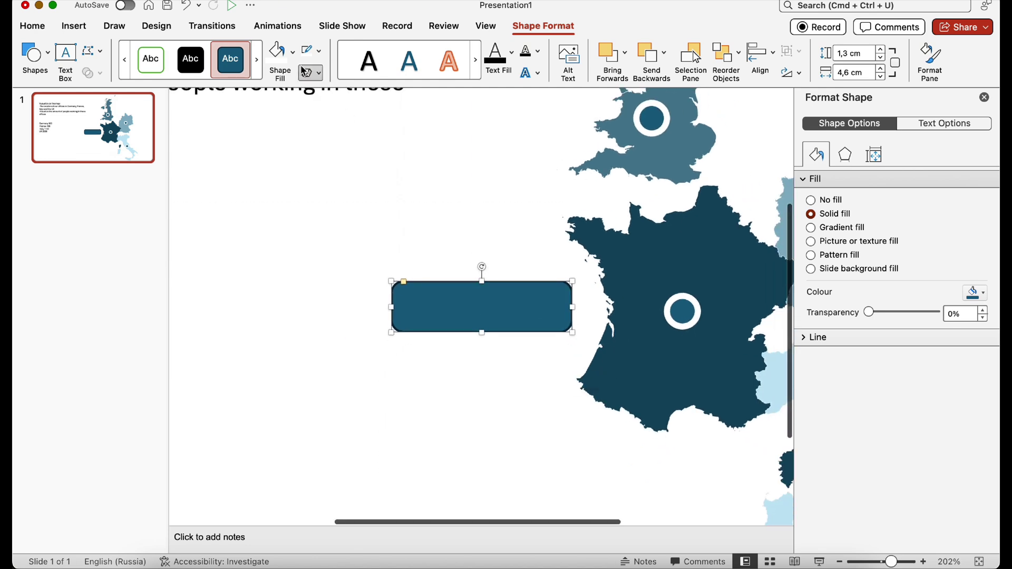
Give the rounded rectangle a white fill and a thinner grey outline.
{"action": "left_click", "coordinate": [280, 58]}
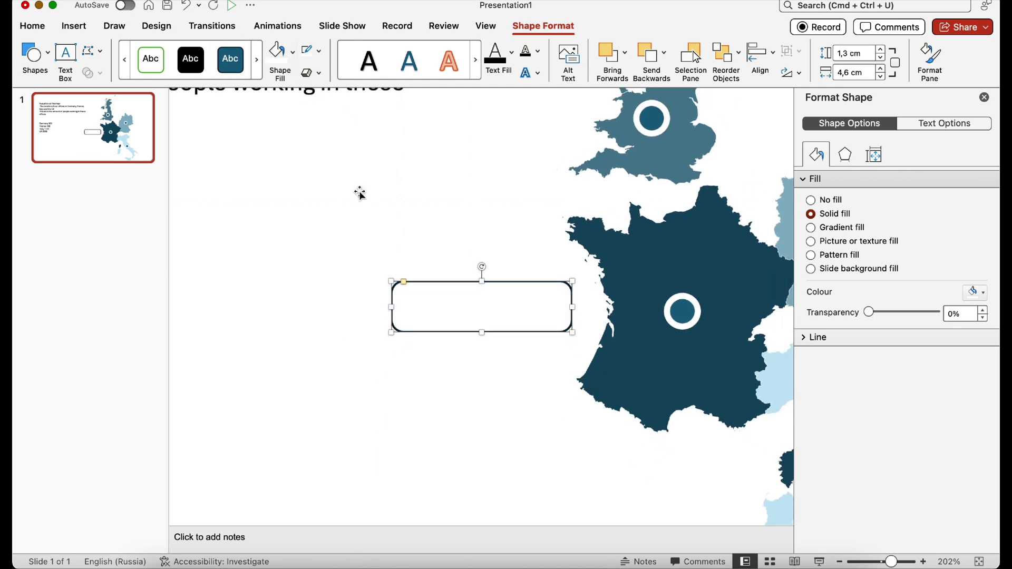
{"action": "left_click", "coordinate": [318, 50]}
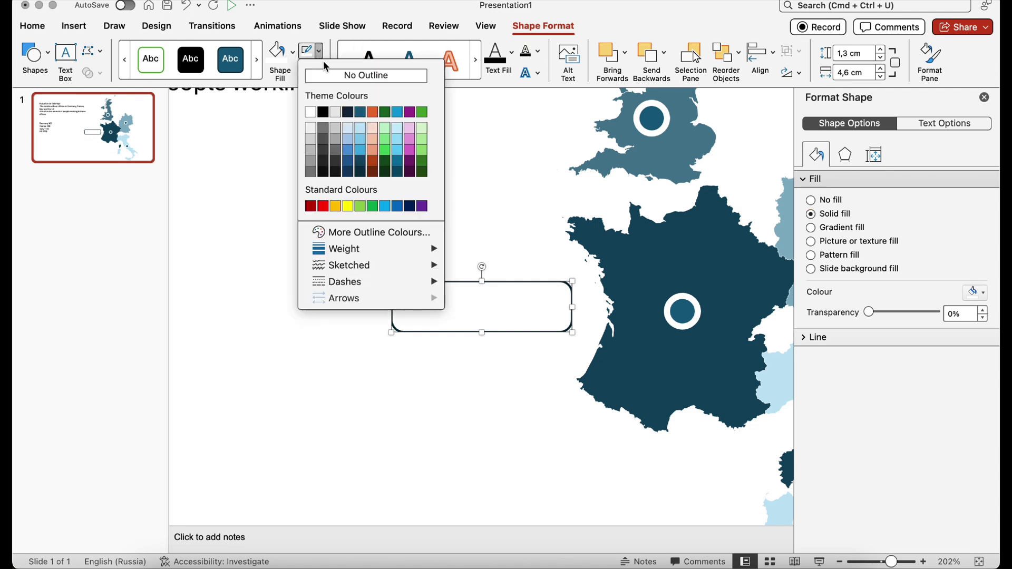
{"action": "left_click", "coordinate": [311, 151]}
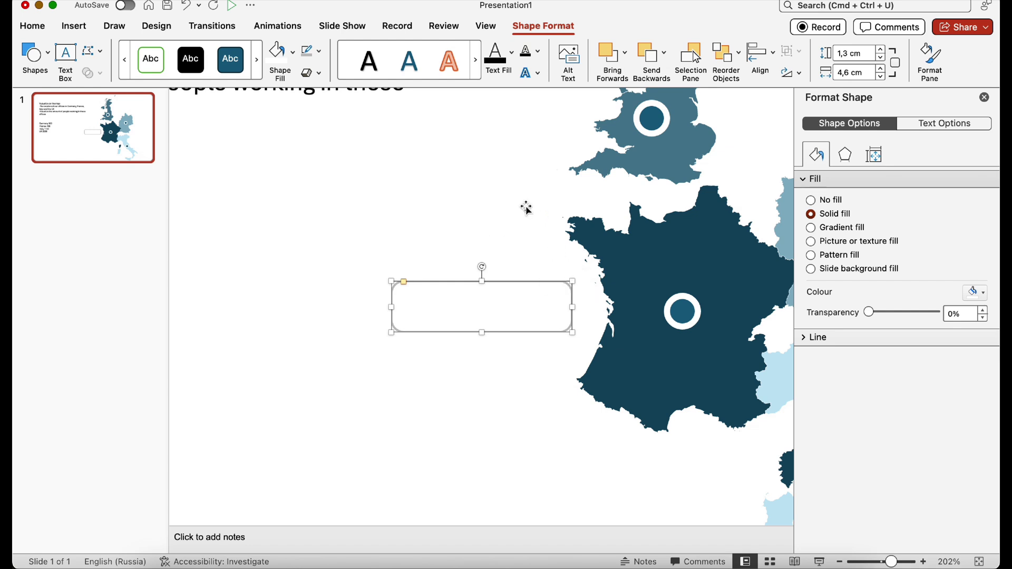
{"action": "left_click", "coordinate": [318, 50]}
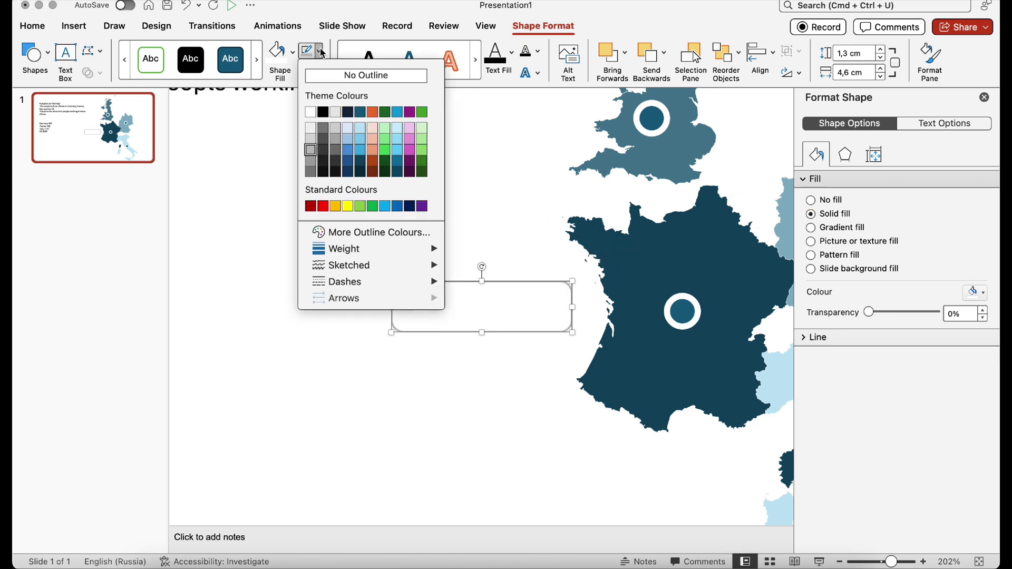
{"action": "mouse_move", "coordinate": [402, 272]}
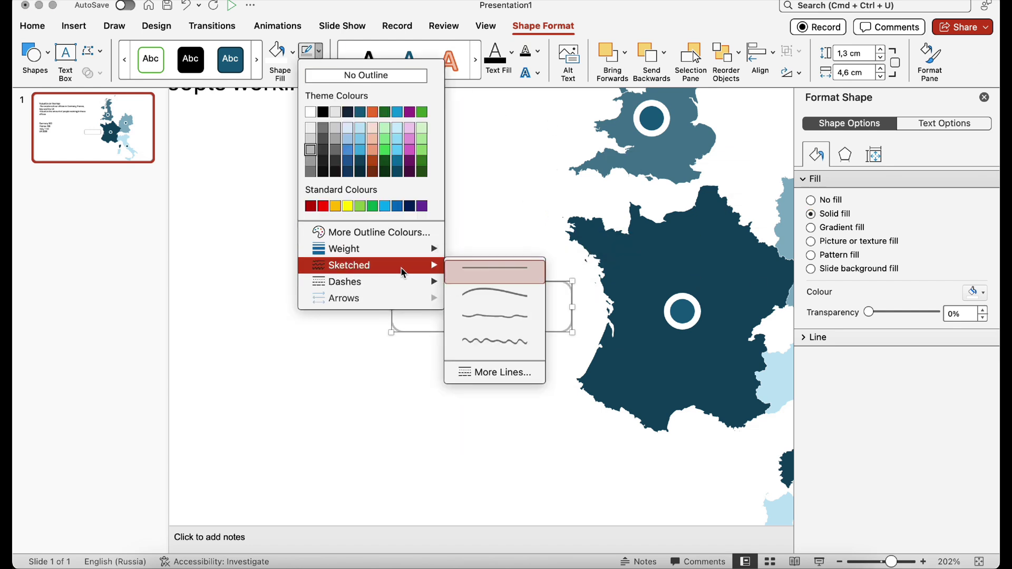
{"action": "mouse_move", "coordinate": [411, 250]}
{"action": "left_click", "coordinate": [525, 271]}
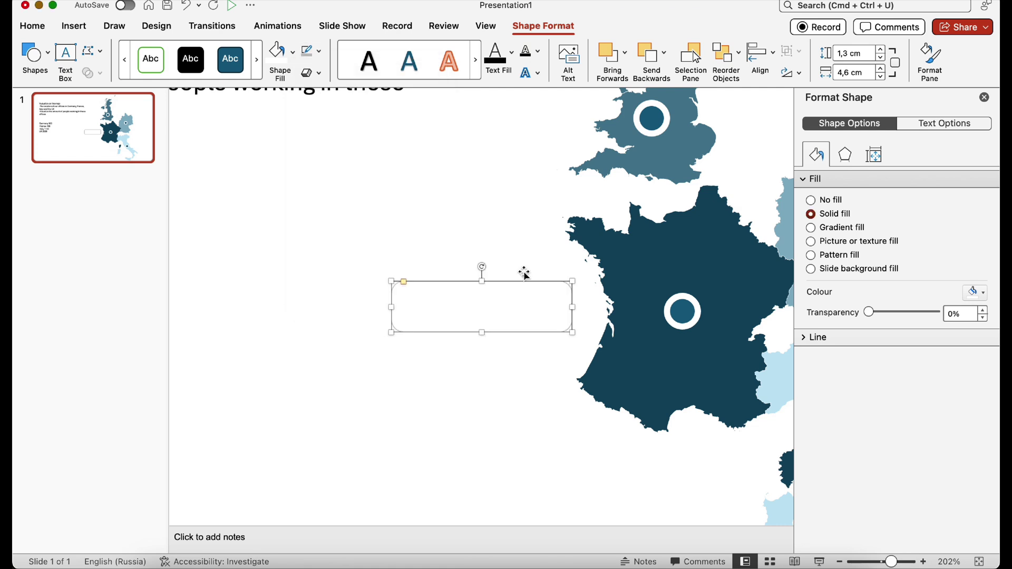
{"action": "left_click", "coordinate": [481, 362]}
{"action": "scroll", "coordinate": [318, 343], "scroll_direction": "right", "scroll_amount": 2}
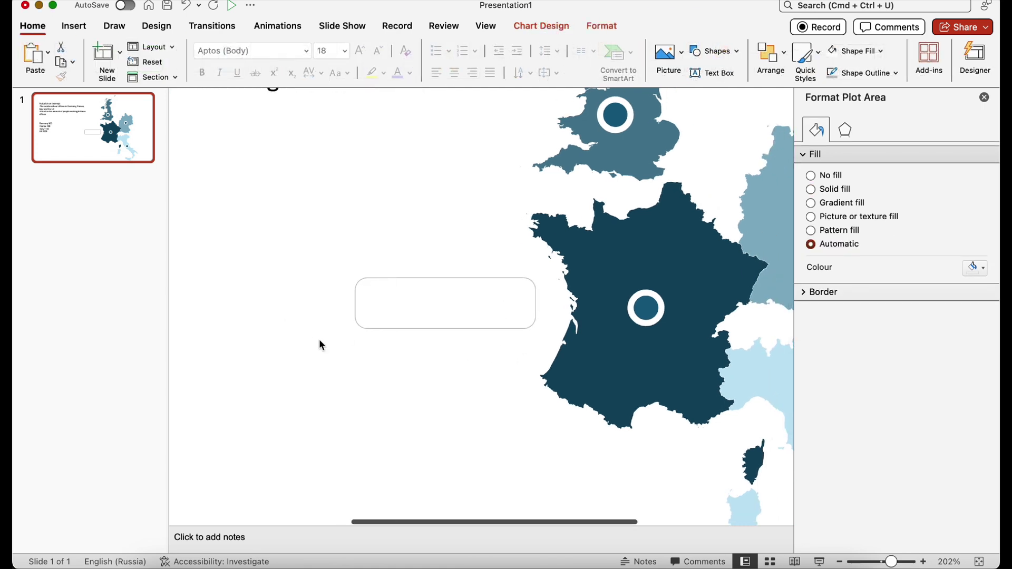
{"action": "left_click", "coordinate": [320, 345]}
Copy the number 700 from the France line and paste it as a separate text box onto the rounded rectangle.
{"action": "scroll", "coordinate": [416, 350], "scroll_direction": "down", "scroll_amount": 5}
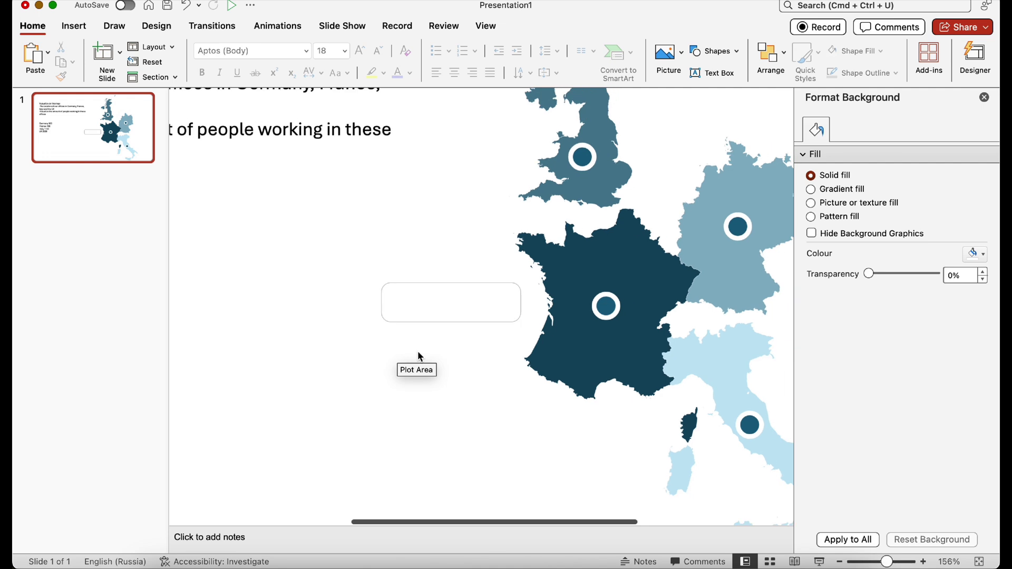
{"action": "scroll", "coordinate": [420, 356], "scroll_direction": "left", "scroll_amount": 6}
{"action": "scroll", "coordinate": [419, 356], "scroll_direction": "right", "scroll_amount": 2}
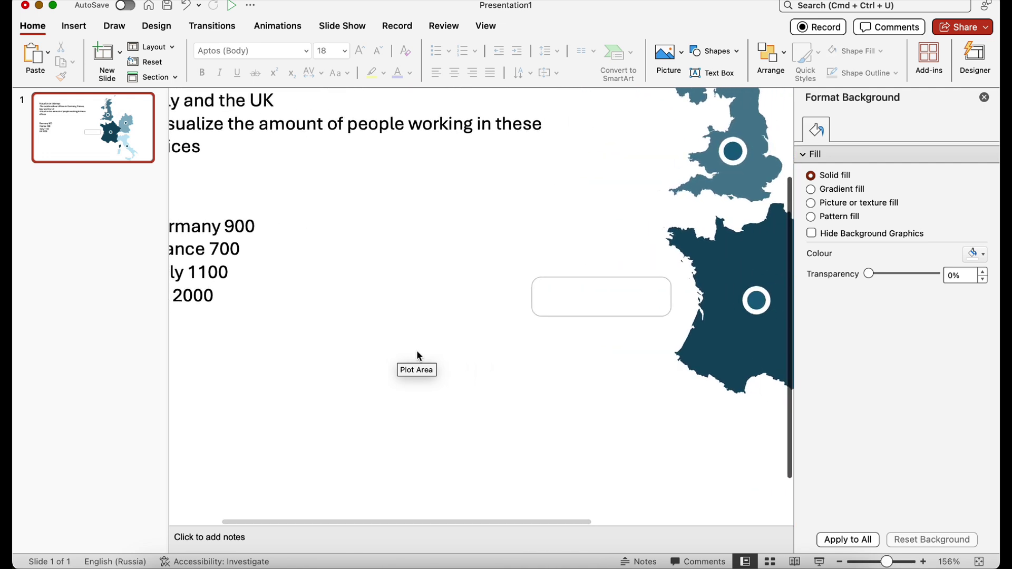
{"action": "left_click", "coordinate": [211, 249]}
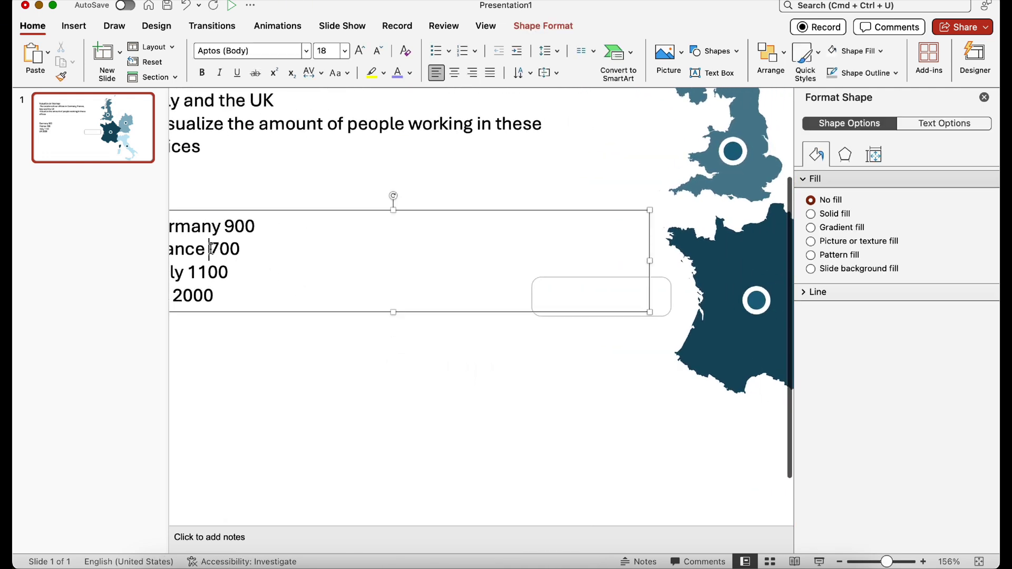
{"action": "left_click_drag", "start_coordinate": [211, 249], "coordinate": [264, 248]}
{"action": "key", "text": "super+c"}
{"action": "left_click", "coordinate": [425, 518]}
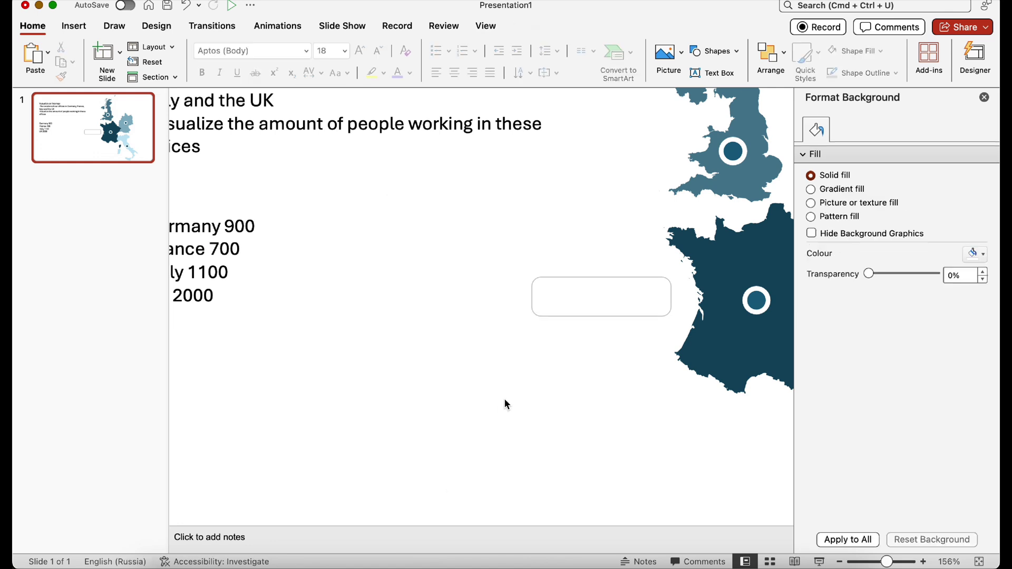
{"action": "key", "text": "super+v"}
{"action": "left_click_drag", "start_coordinate": [466, 262], "coordinate": [649, 277]}
Reduce the font size of the 700 on the rounded rectangle to 12 pt.
{"action": "double_click", "coordinate": [564, 293]}
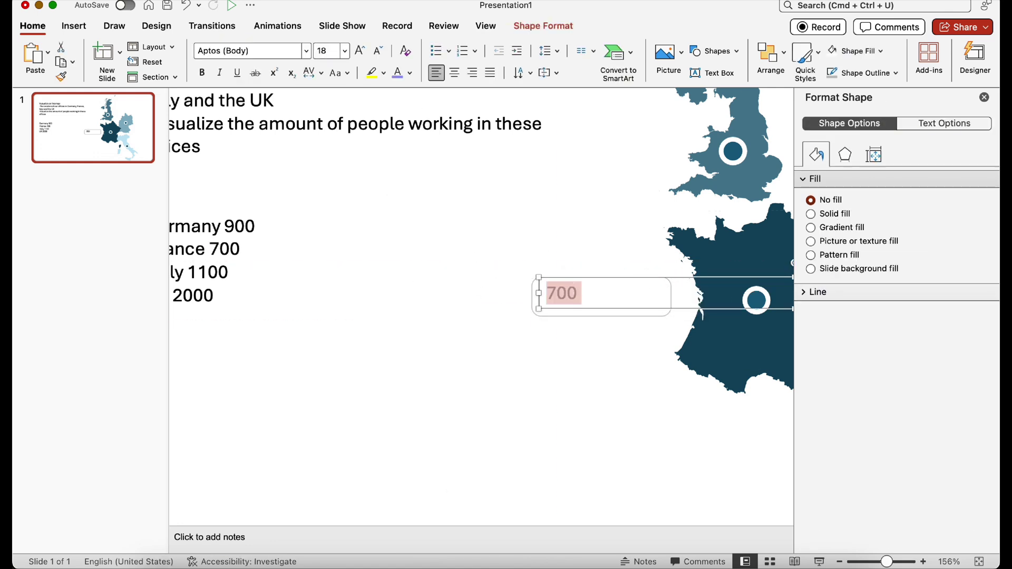
{"action": "left_click", "coordinate": [377, 51]}
{"action": "left_click", "coordinate": [378, 51]}
{"action": "left_click", "coordinate": [378, 51]}
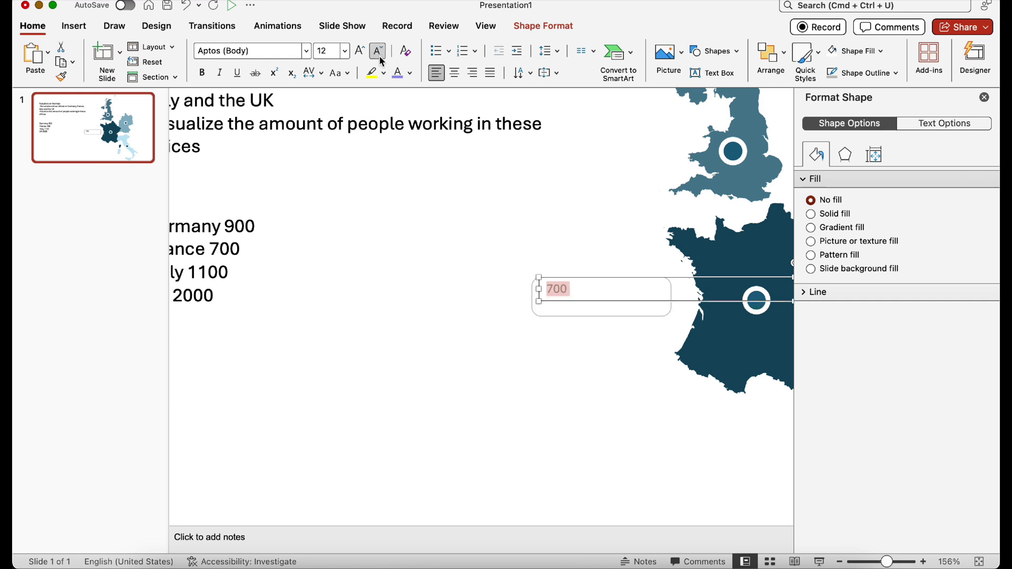
Copy the word France from the staff list and paste it as a separate text box below the 700 in the rounded label box.
{"action": "left_click", "coordinate": [391, 296]}
{"action": "scroll", "coordinate": [301, 301], "scroll_direction": "left", "scroll_amount": 3}
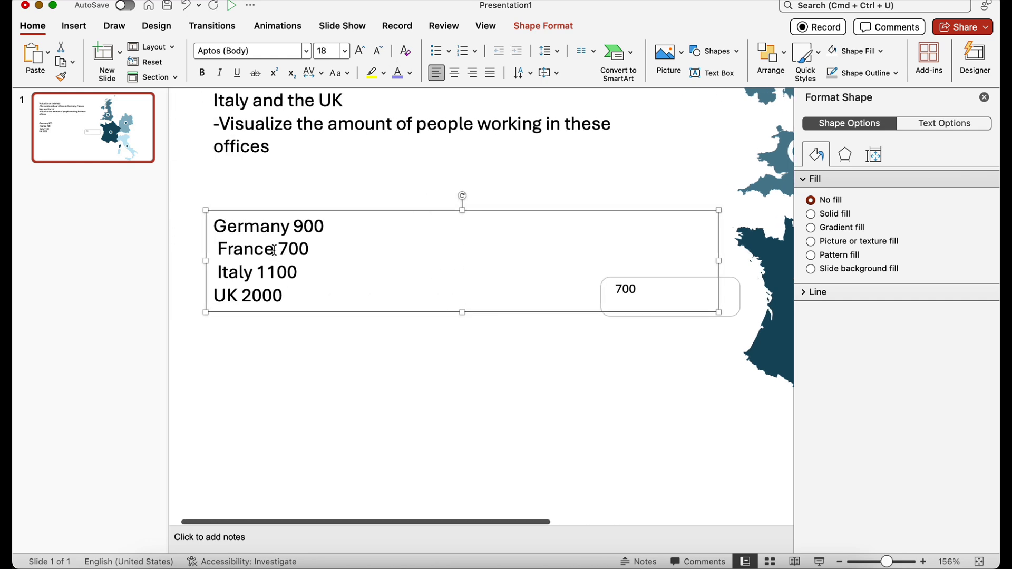
{"action": "left_click_drag", "start_coordinate": [273, 249], "coordinate": [209, 250]}
{"action": "key", "text": "super+c"}
{"action": "left_click", "coordinate": [625, 445]}
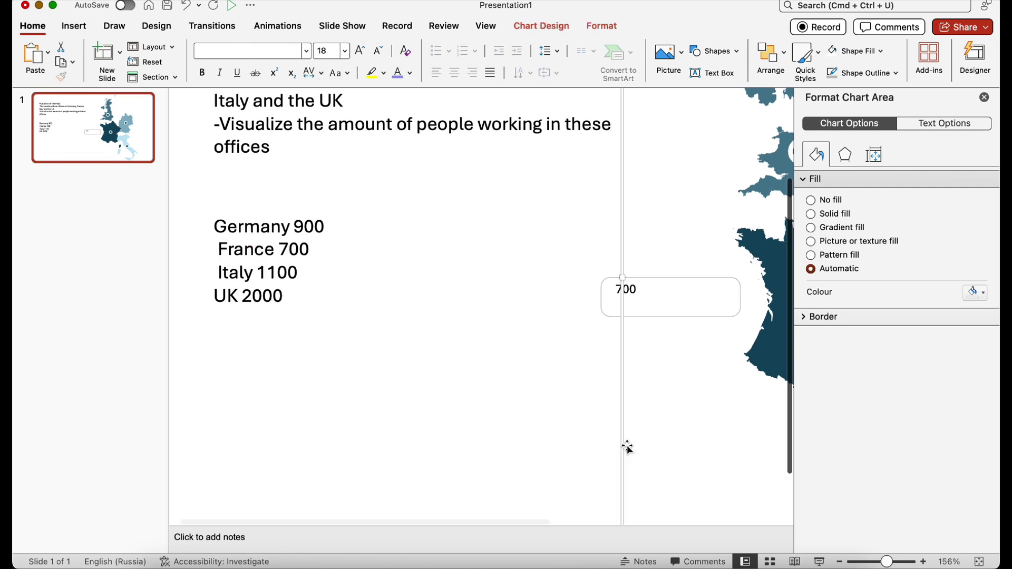
{"action": "key", "text": "super+v"}
{"action": "left_click_drag", "start_coordinate": [492, 264], "coordinate": [673, 293]}
Reduce the pasted France text to 11 pt and line it up directly beneath the 700.
{"action": "double_click", "coordinate": [640, 305]}
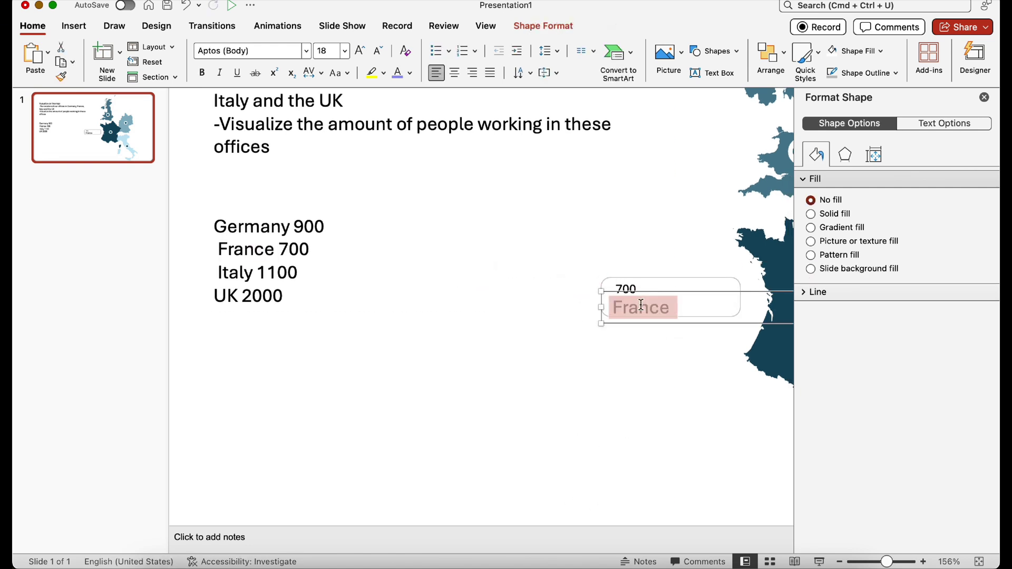
{"action": "left_click", "coordinate": [378, 51]}
{"action": "left_click", "coordinate": [377, 51]}
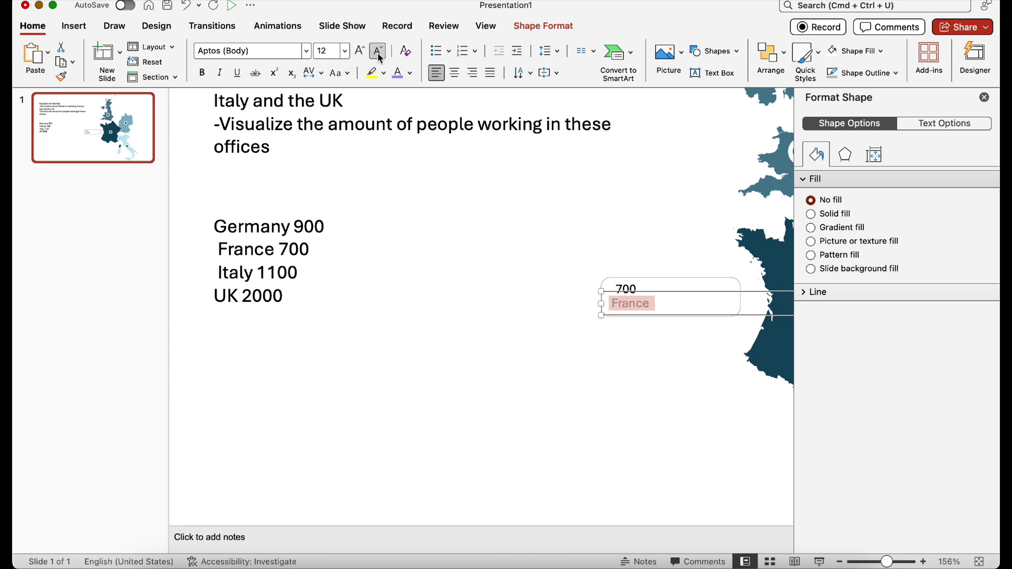
{"action": "left_click", "coordinate": [378, 51]}
{"action": "left_click_drag", "start_coordinate": [641, 291], "coordinate": [646, 293]}
Hide the guides on the slide and deselect the France text box.
{"action": "scroll", "coordinate": [646, 292], "scroll_direction": "up", "scroll_amount": 5}
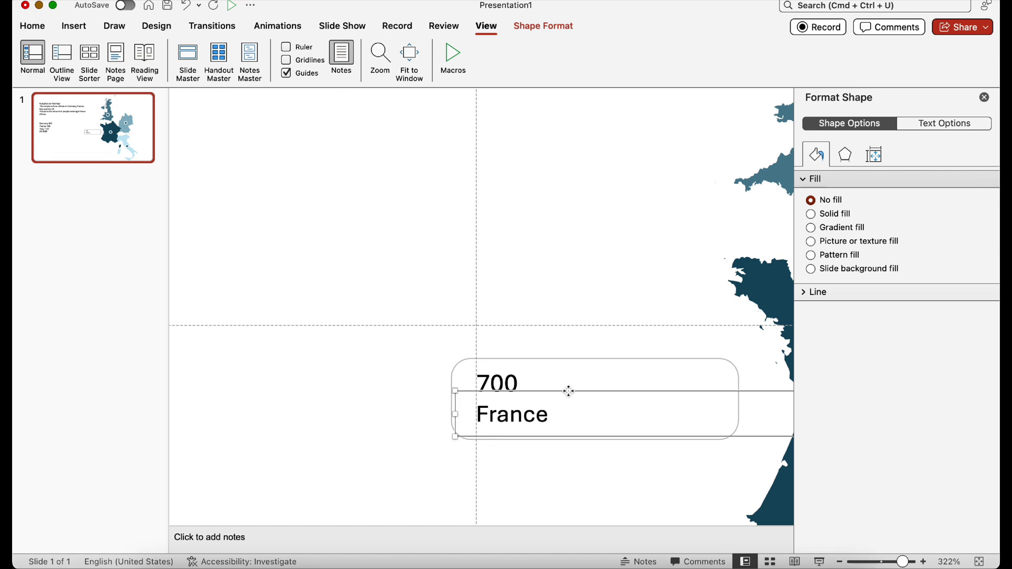
{"action": "left_click", "coordinate": [286, 73]}
{"action": "scroll", "coordinate": [582, 267], "scroll_direction": "right", "scroll_amount": 5}
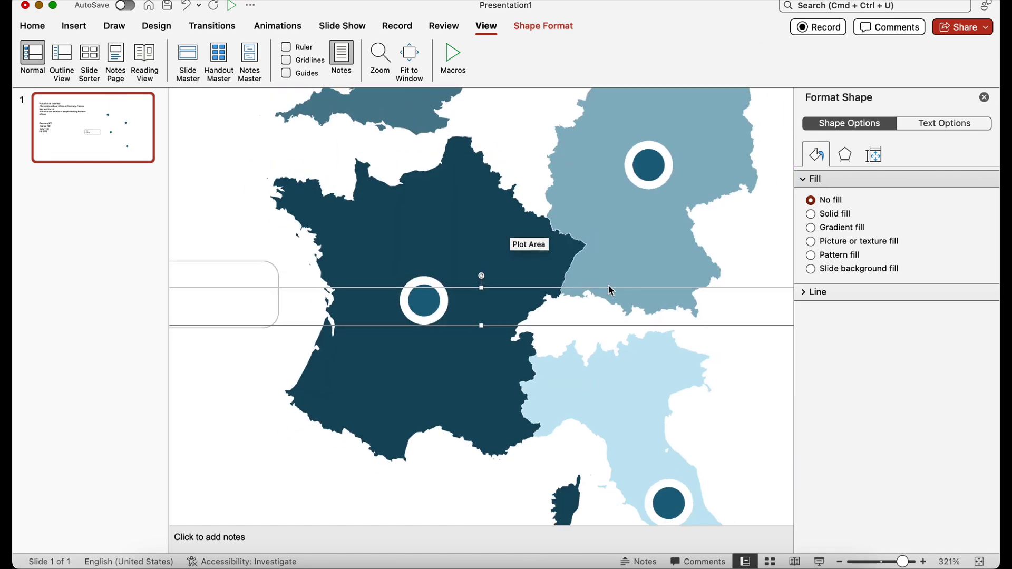
{"action": "scroll", "coordinate": [609, 286], "scroll_direction": "down", "scroll_amount": 10}
{"action": "left_click", "coordinate": [340, 399]}
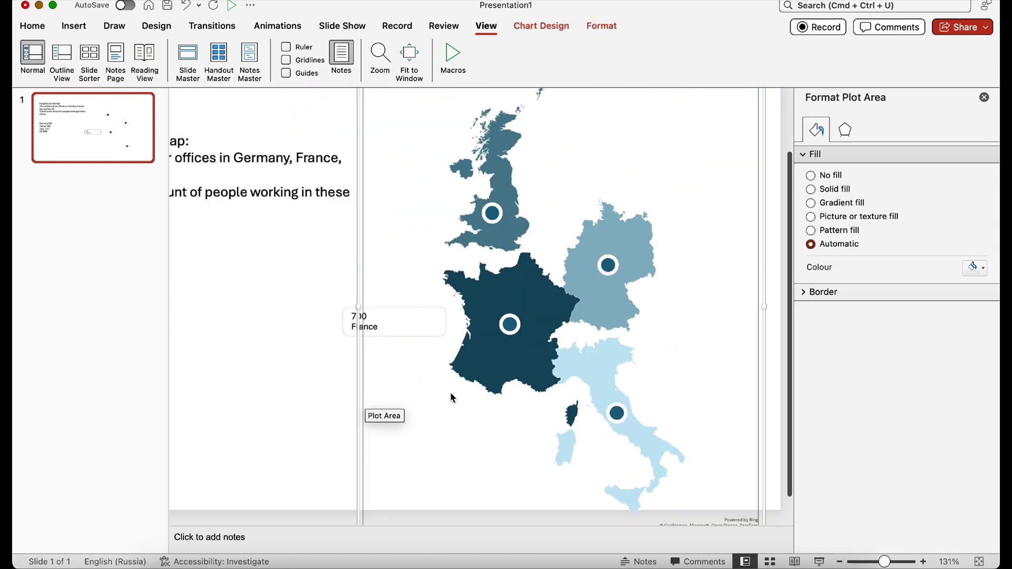
{"action": "scroll", "coordinate": [452, 398], "scroll_direction": "down", "scroll_amount": 3}
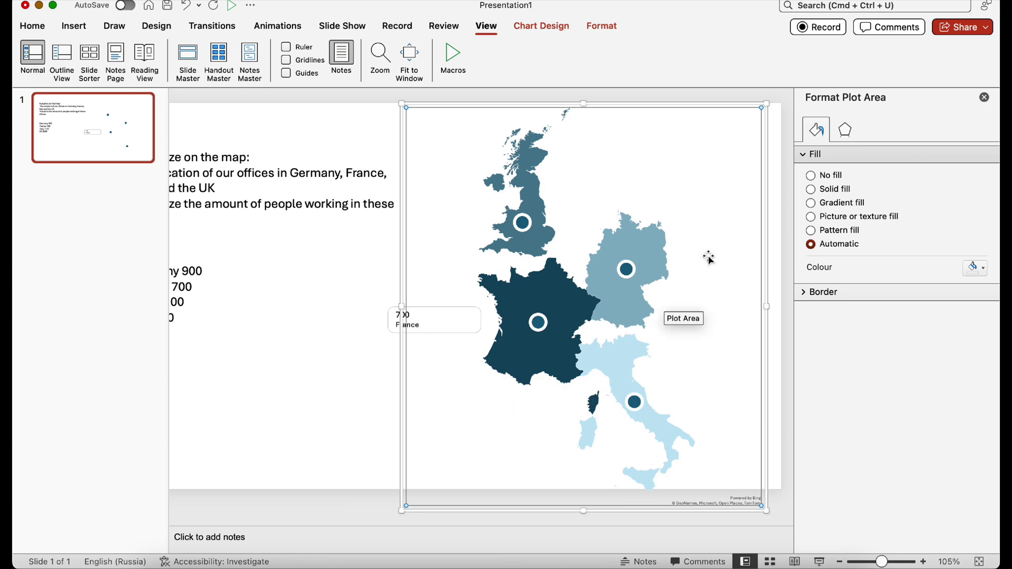
Duplicate the map slide to create a second slide.
{"action": "mouse_move", "coordinate": [644, 370]}
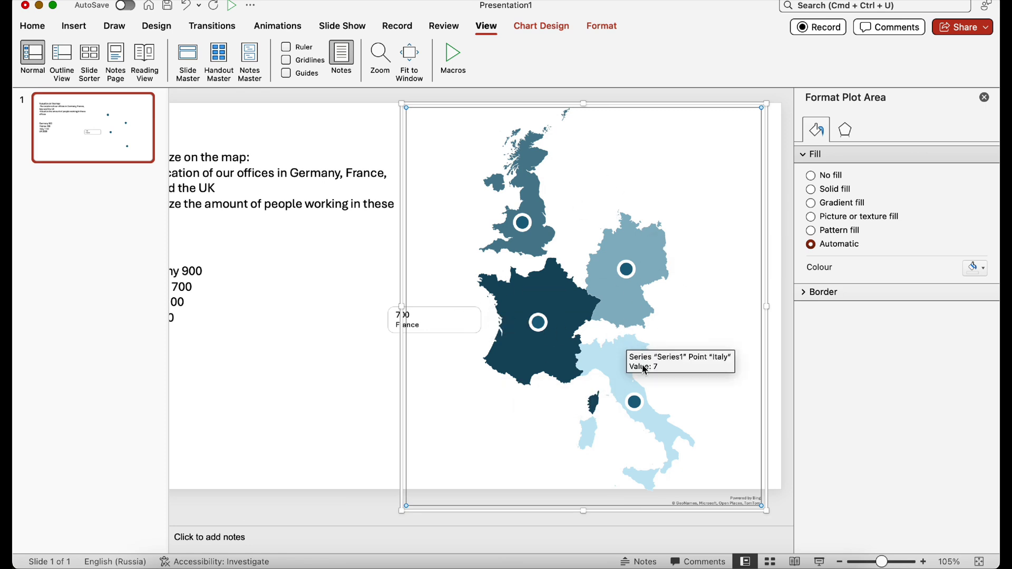
{"action": "mouse_move", "coordinate": [656, 273]}
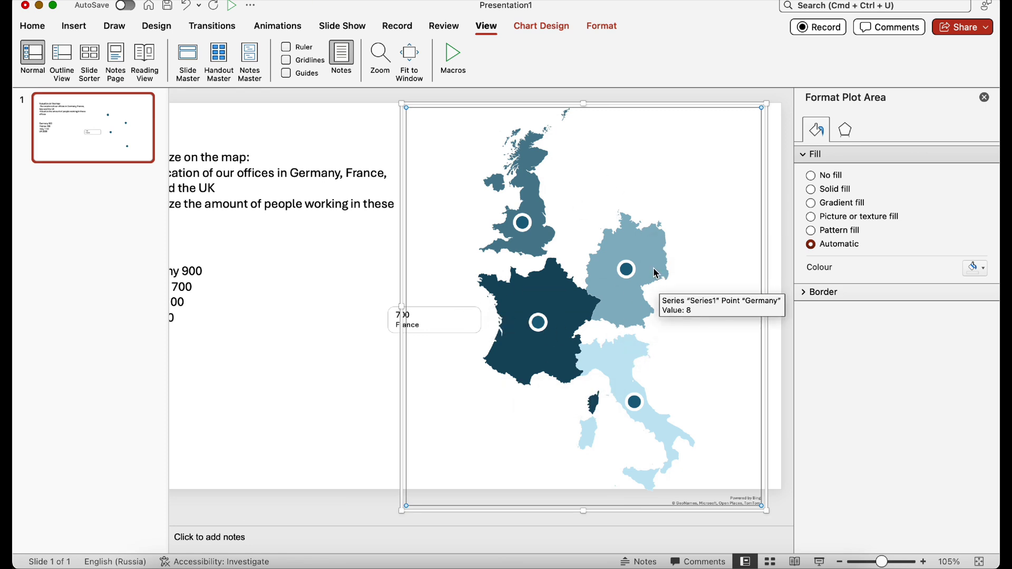
{"action": "left_click", "coordinate": [278, 379]}
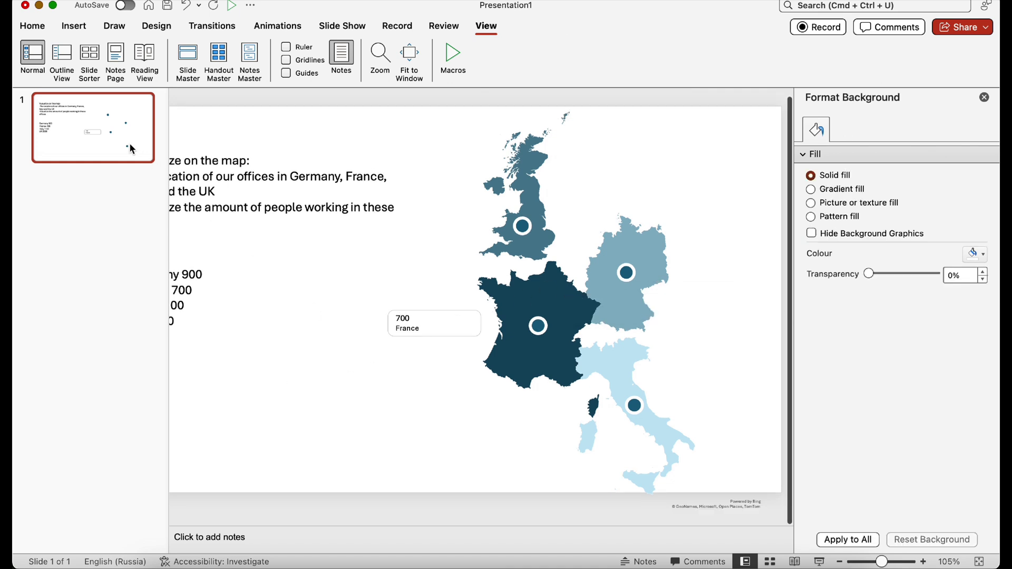
{"action": "key", "text": "super+shift+d"}
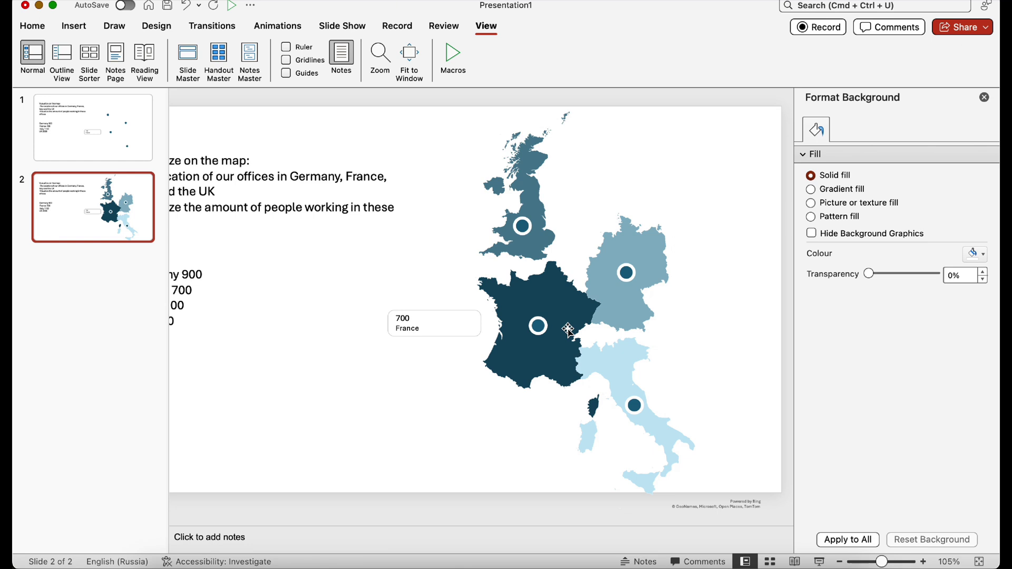
Delete the task description text box and the country staff list text box from the second slide.
{"action": "scroll", "coordinate": [388, 345], "scroll_direction": "left", "scroll_amount": 3}
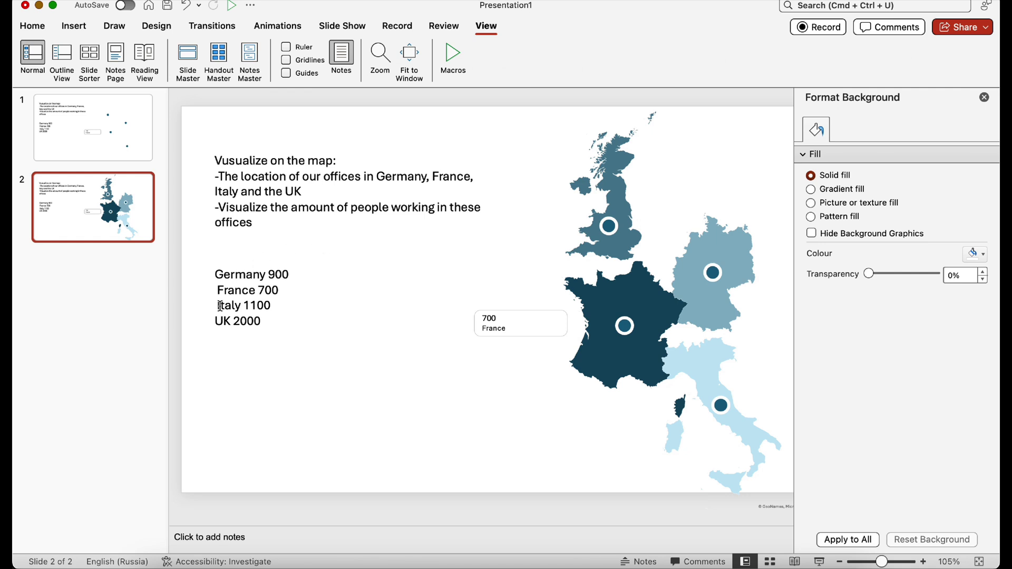
{"action": "left_click", "coordinate": [295, 233]}
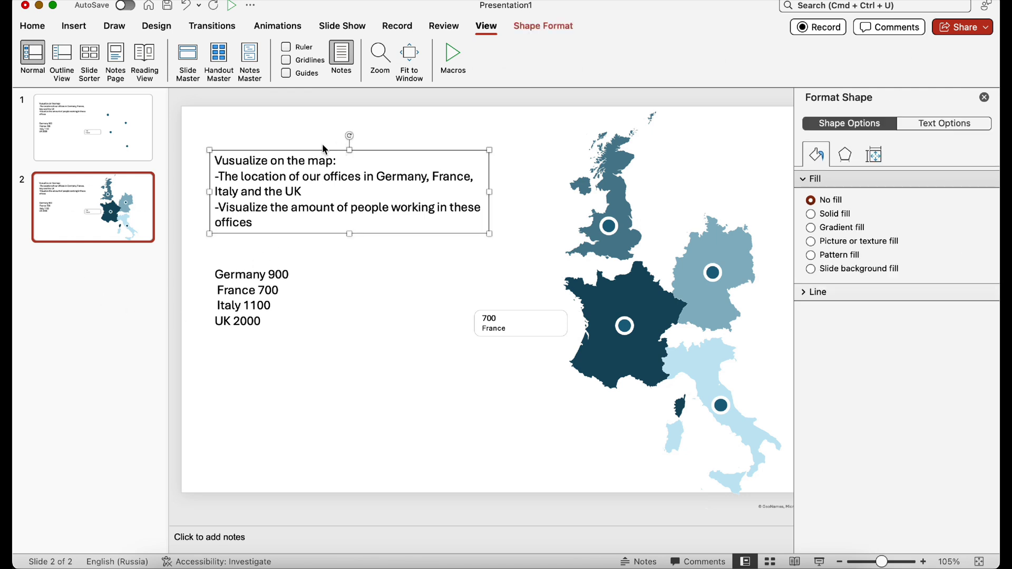
{"action": "key", "text": "BackSpace"}
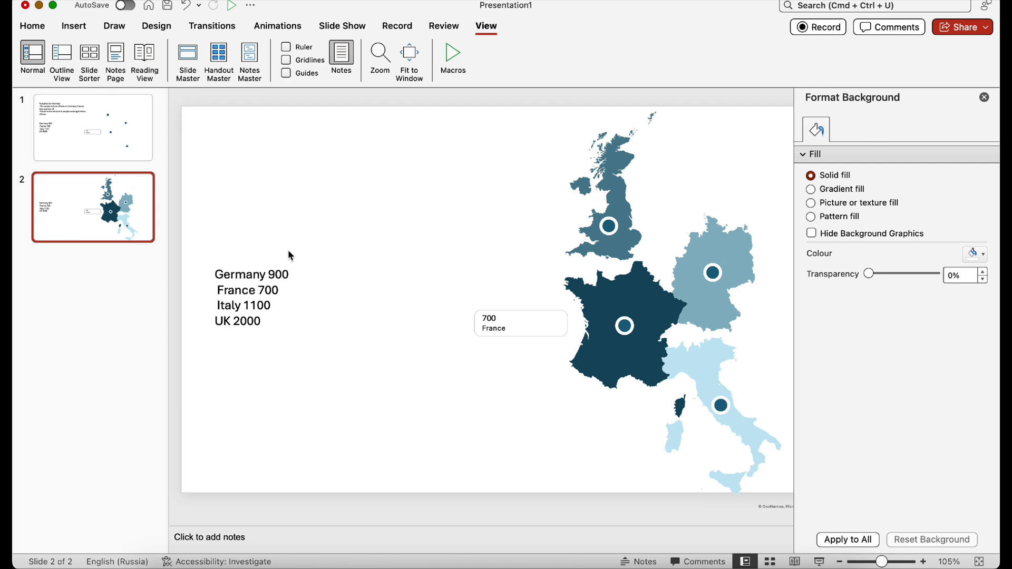
{"action": "left_click", "coordinate": [276, 287]}
{"action": "key", "text": "super+a"}
{"action": "key", "text": "BackSpace"}
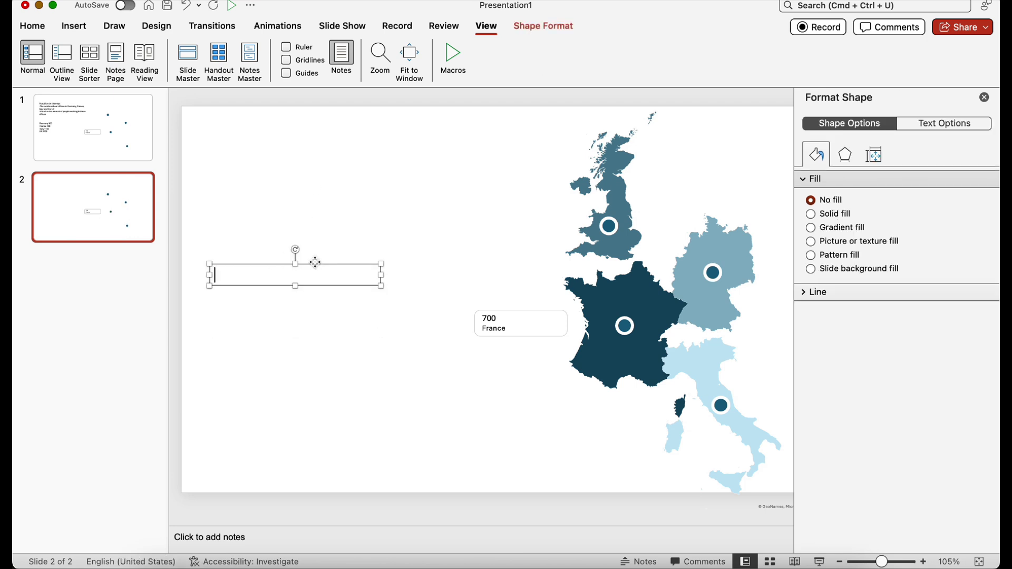
{"action": "key", "text": "BackSpace"}
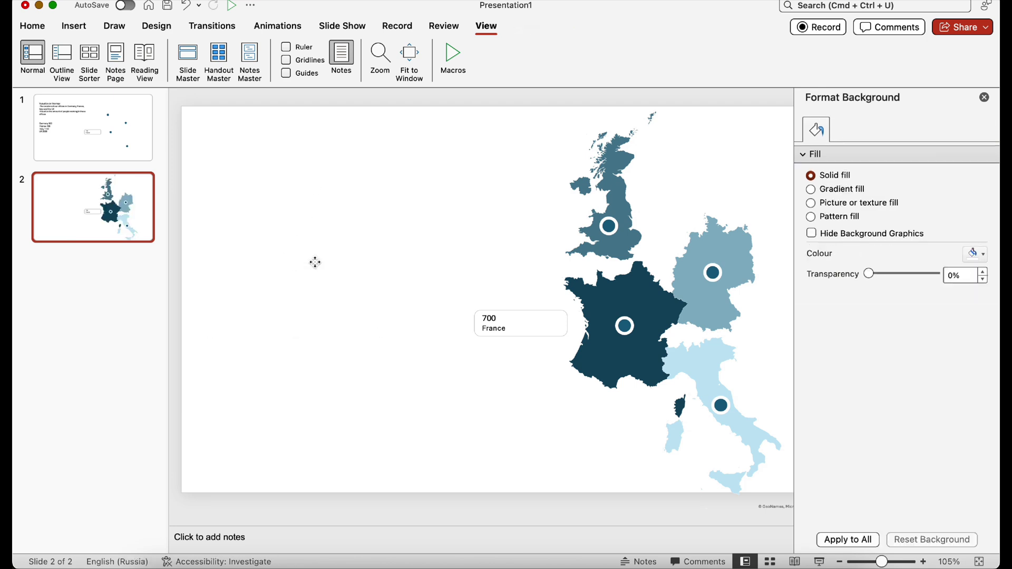
Draw a rounded rectangle panel in the empty area beside the map on the second slide.
{"action": "scroll", "coordinate": [501, 299], "scroll_direction": "down", "scroll_amount": 2}
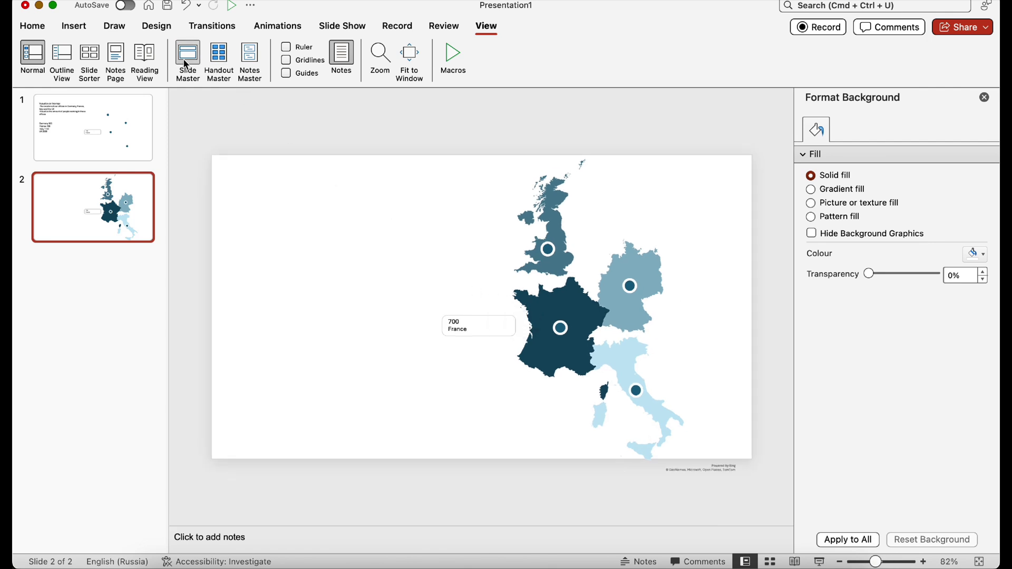
{"action": "left_click", "coordinate": [74, 25]}
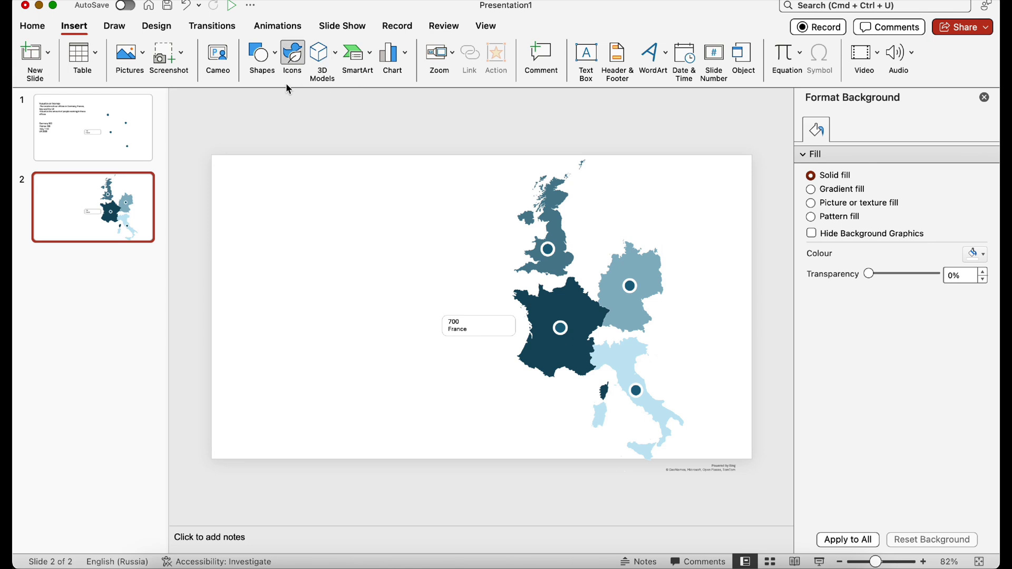
{"action": "left_click", "coordinate": [263, 57]}
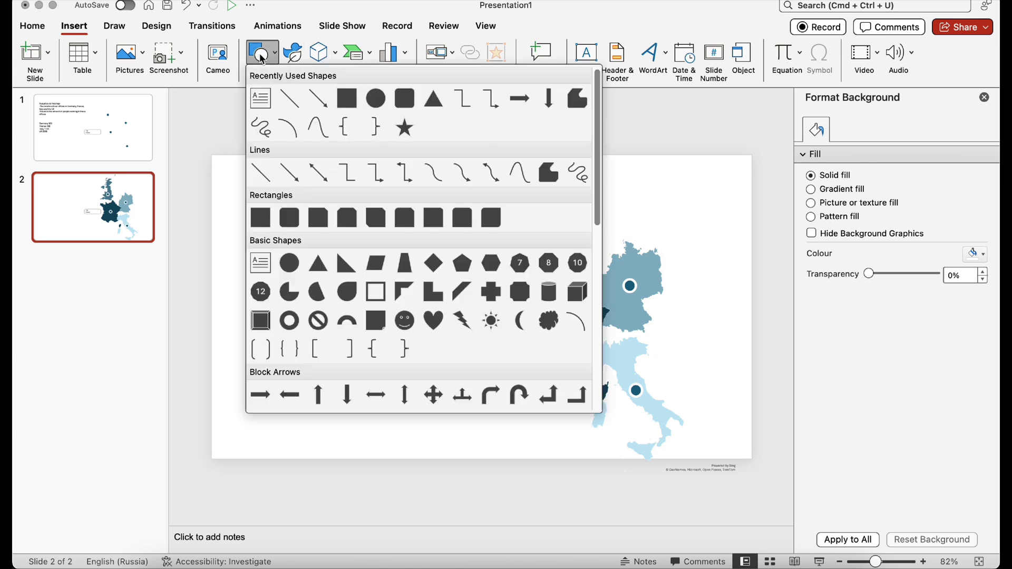
{"action": "left_click", "coordinate": [405, 96]}
{"action": "left_click_drag", "start_coordinate": [236, 194], "coordinate": [317, 198]}
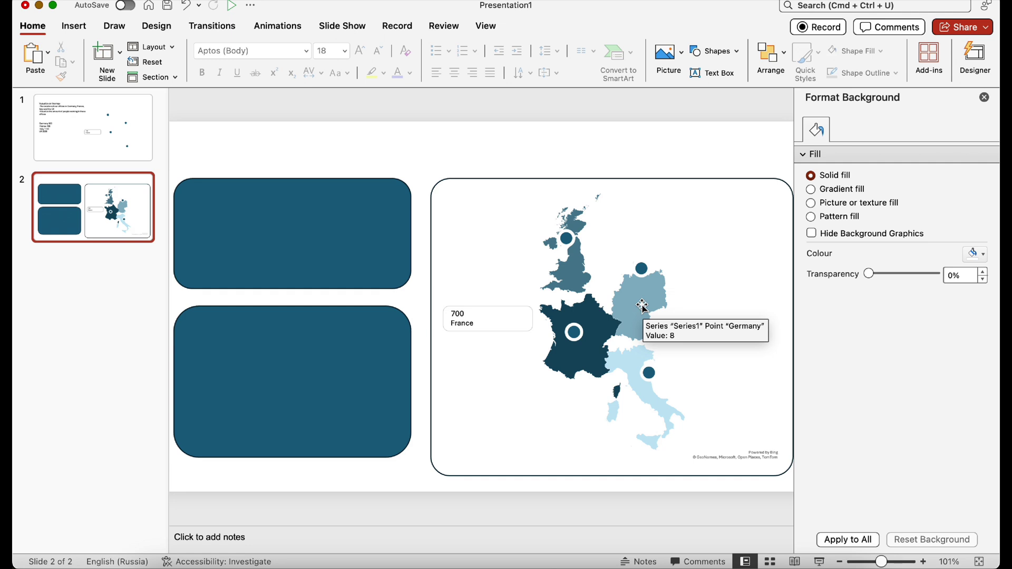
Move the circle marker above Germany down onto the middle of the country.
{"action": "left_click", "coordinate": [641, 268]}
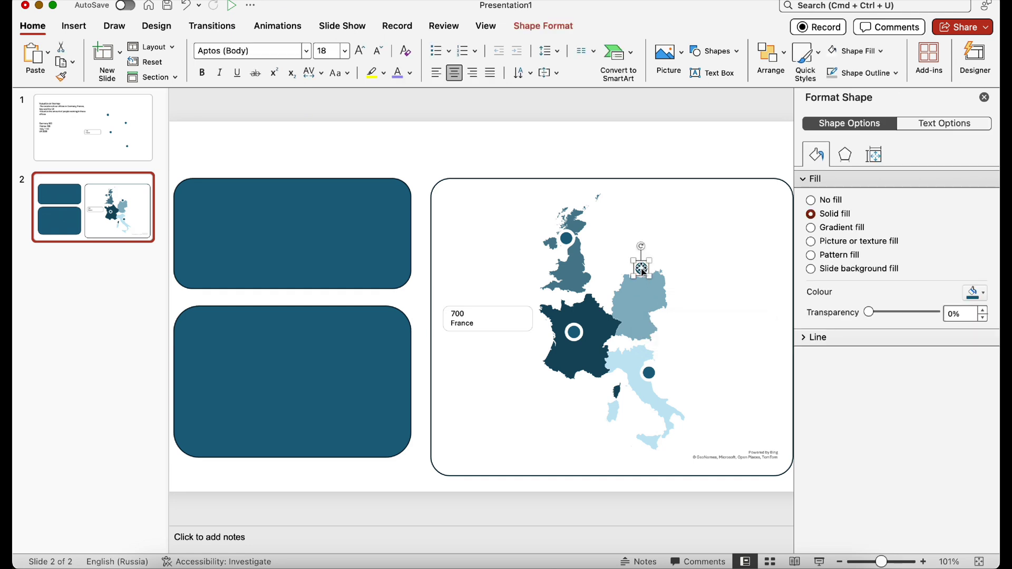
{"action": "left_click_drag", "start_coordinate": [641, 268], "coordinate": [642, 300]}
Format only the Germany data point on the map with a solid medium blue theme fill.
{"action": "left_click", "coordinate": [625, 296]}
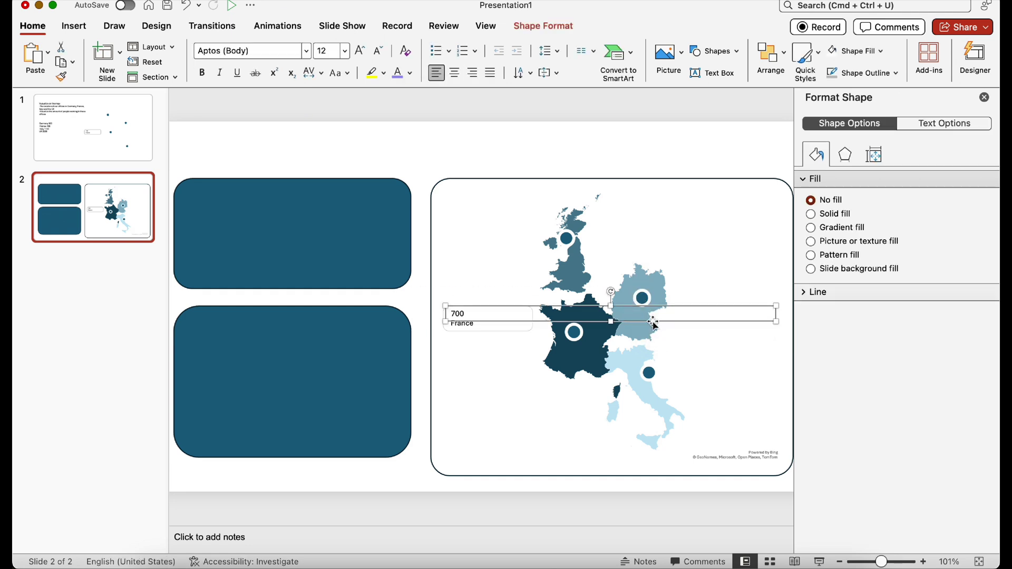
{"action": "left_click", "coordinate": [624, 296]}
{"action": "left_click", "coordinate": [623, 296]}
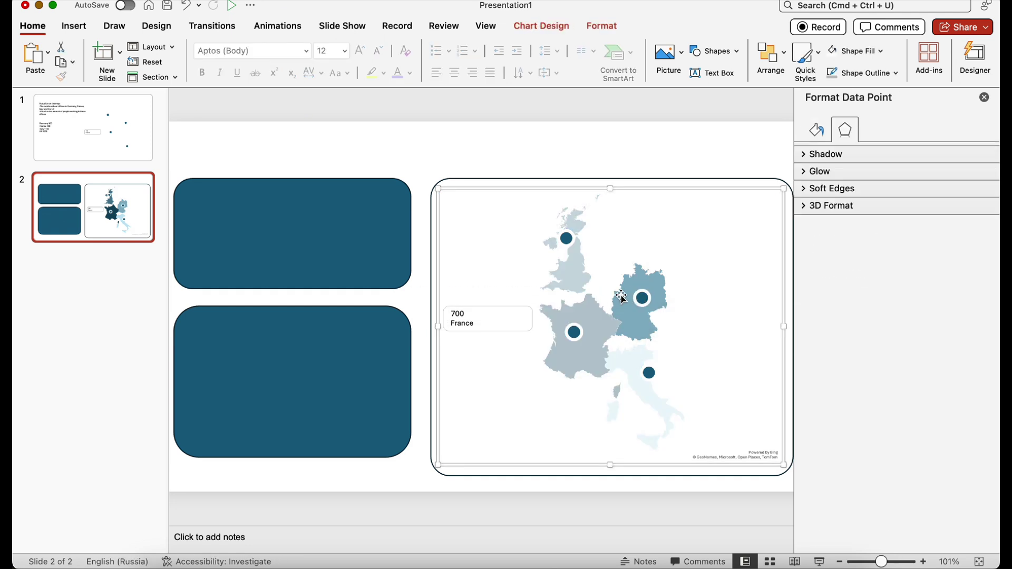
{"action": "mouse_move", "coordinate": [623, 298]}
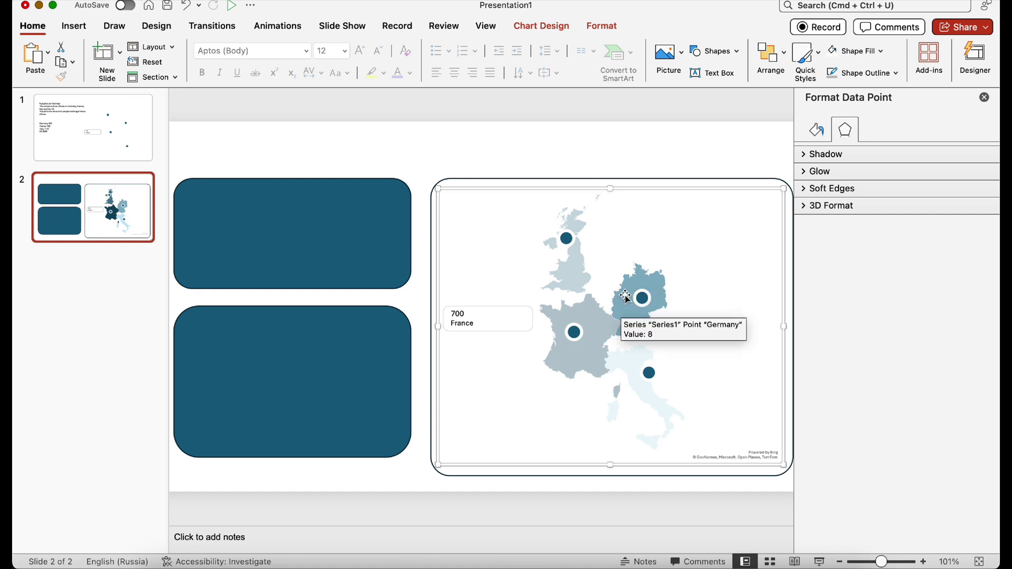
{"action": "right_click", "coordinate": [626, 298]}
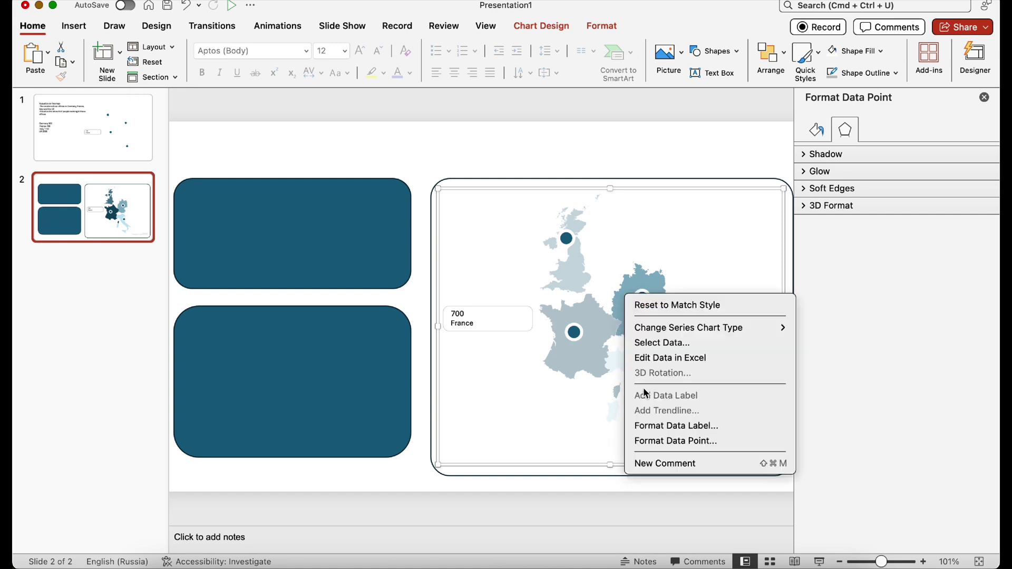
{"action": "left_click", "coordinate": [656, 445]}
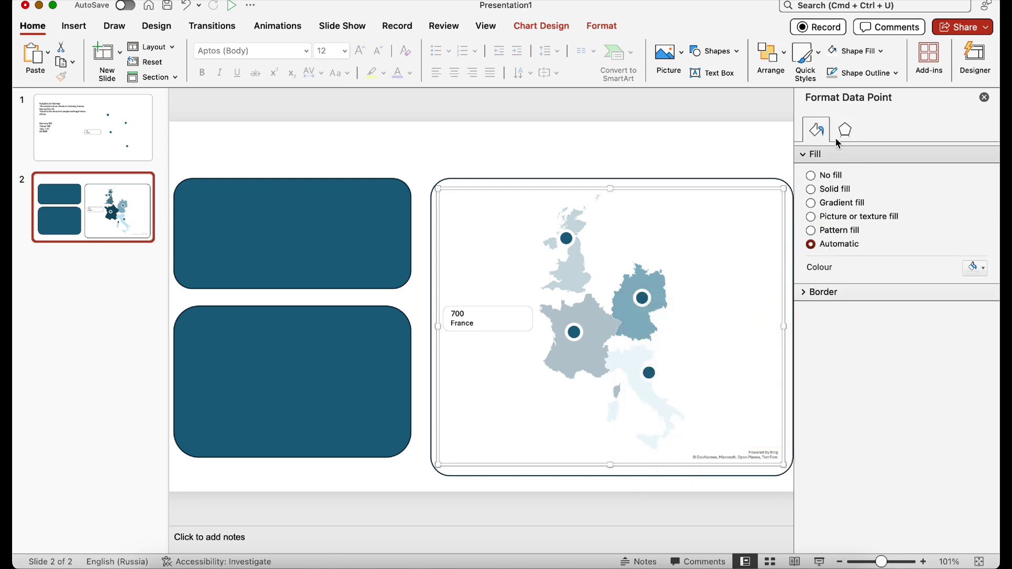
{"action": "left_click", "coordinate": [974, 269]}
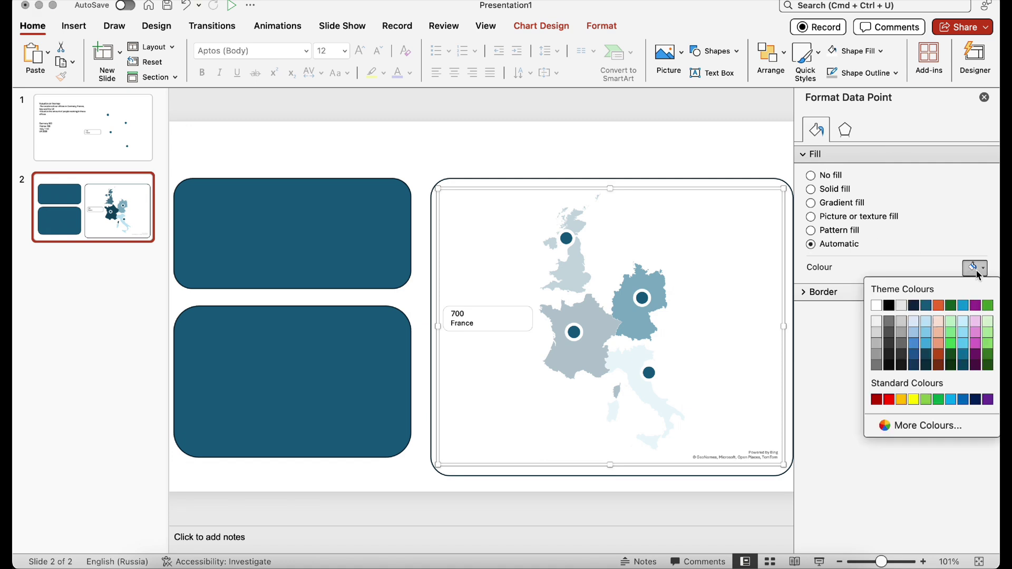
{"action": "left_click", "coordinate": [913, 345]}
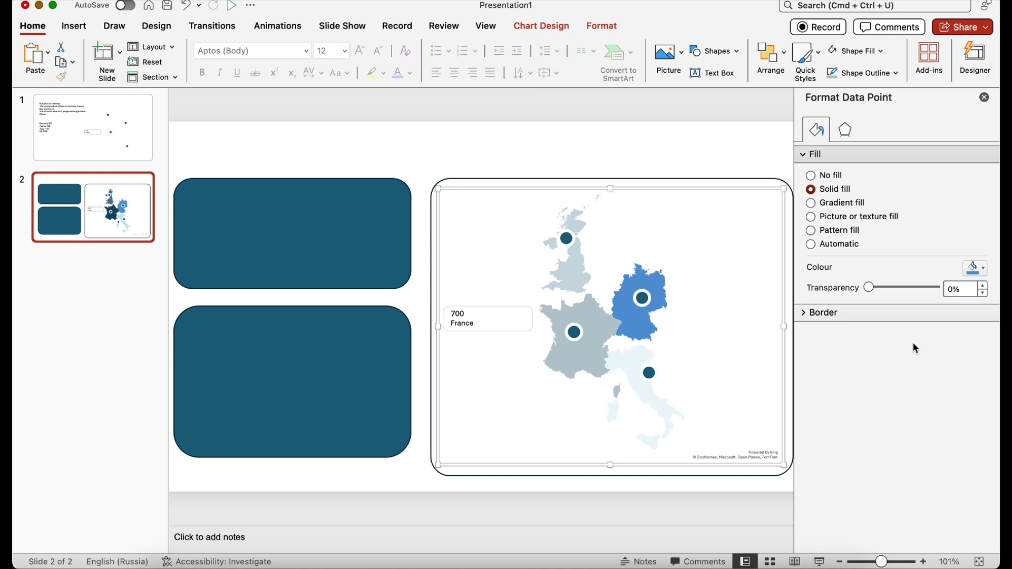
{"action": "left_click", "coordinate": [709, 128]}
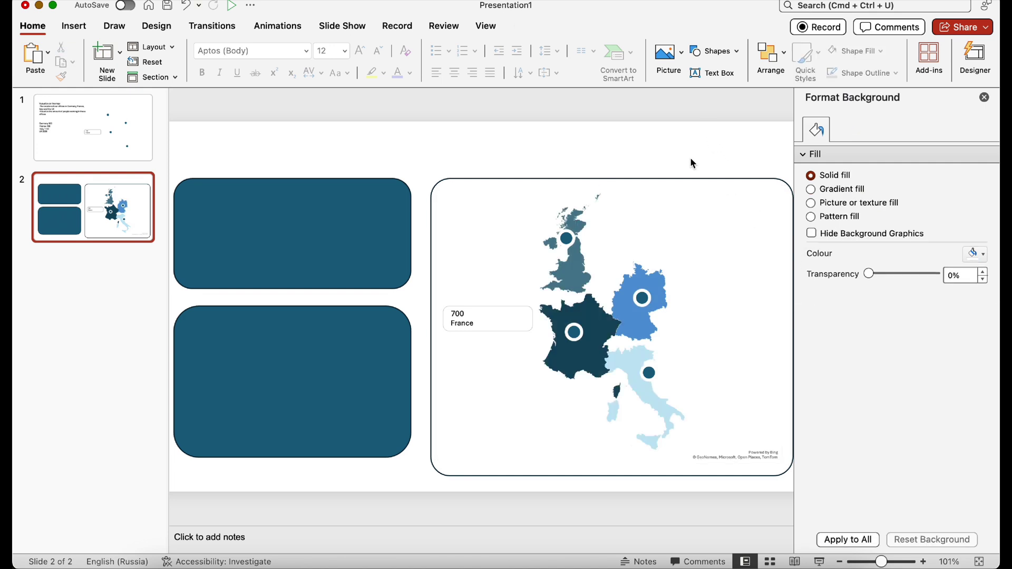
{"action": "mouse_move", "coordinate": [627, 286]}
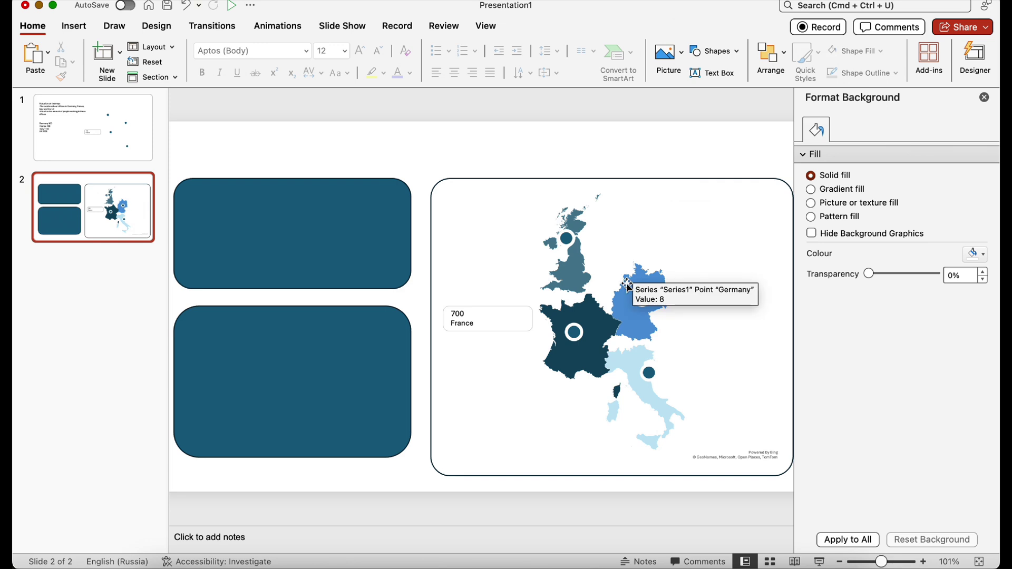
{"action": "left_click", "coordinate": [519, 314]}
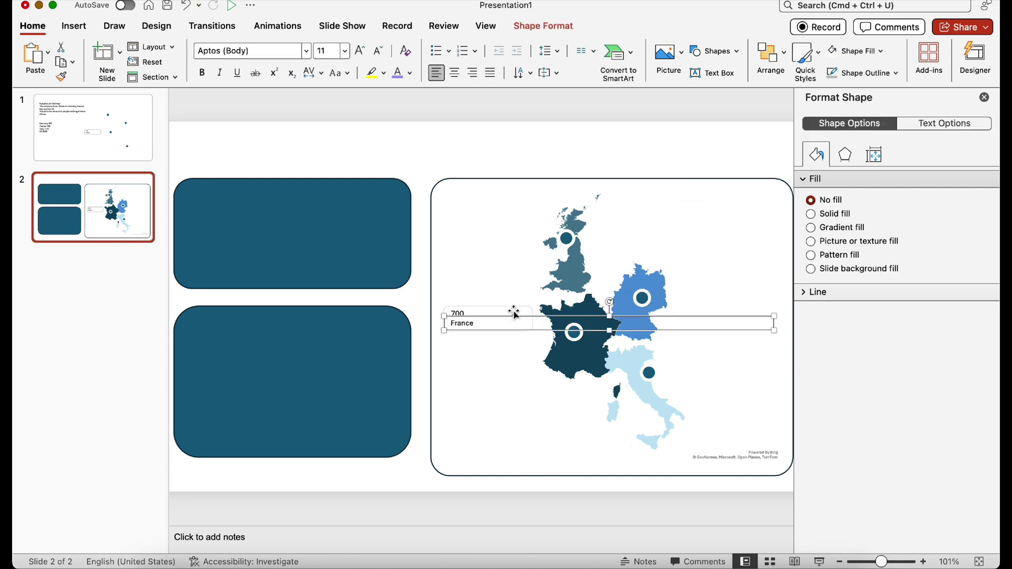
{"action": "left_click", "coordinate": [339, 226]}
{"action": "left_click", "coordinate": [300, 372]}
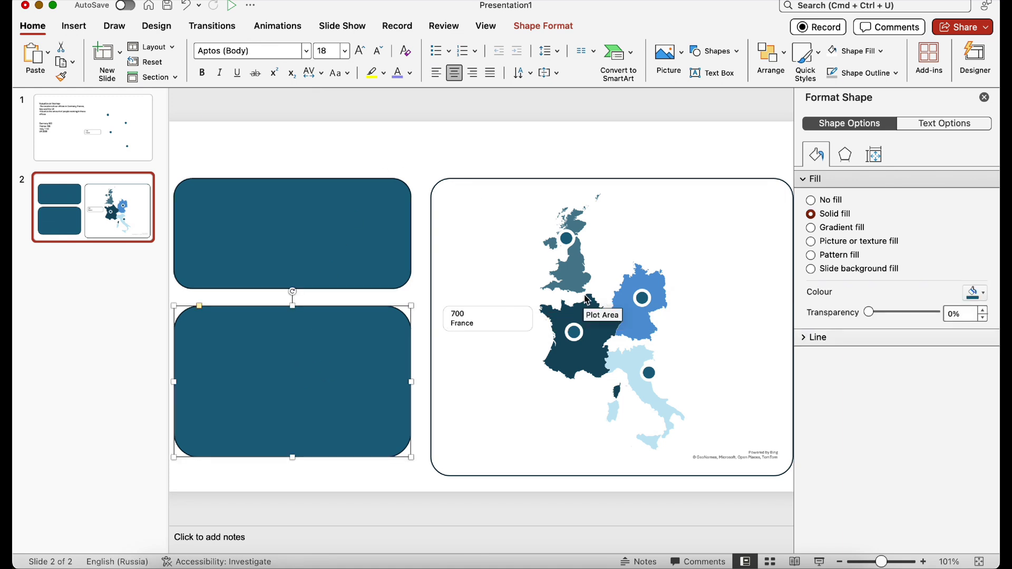